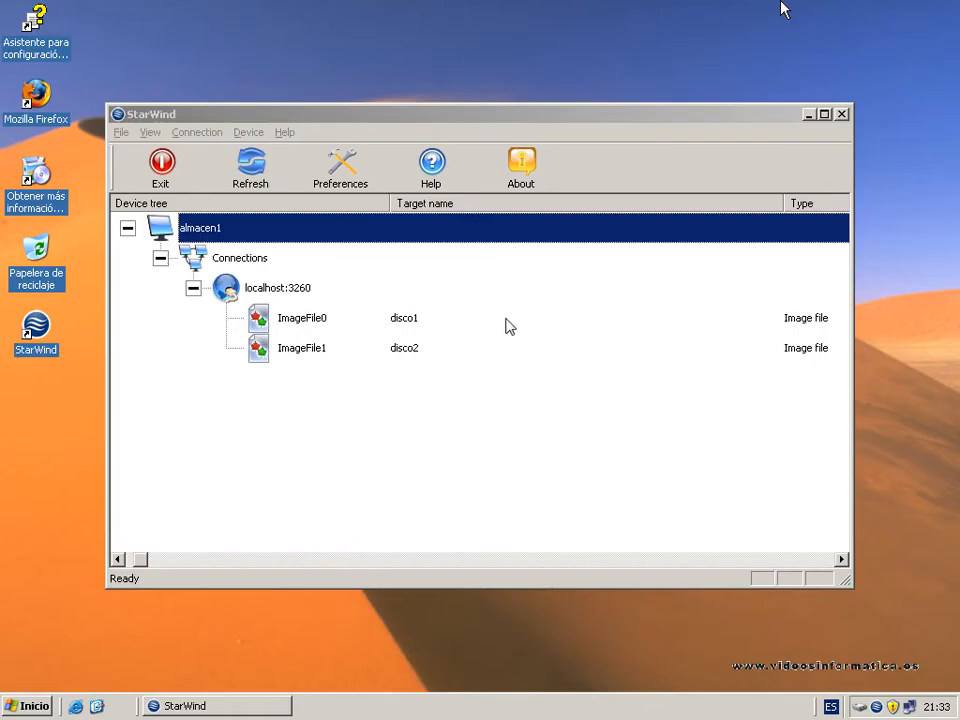
pyautogui.click(362, 327)
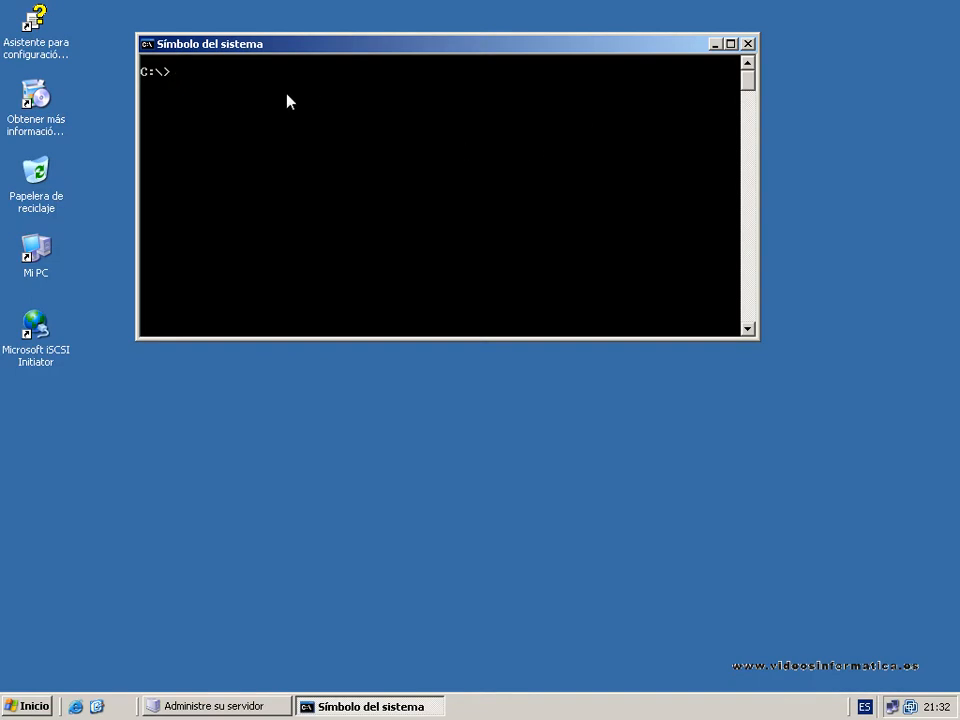
# Ping the storage server at 192.168.1.12 from the command prompt, then minimize the console.
pyautogui.write('ping 192.168.1.12')
pyautogui.press('Return')
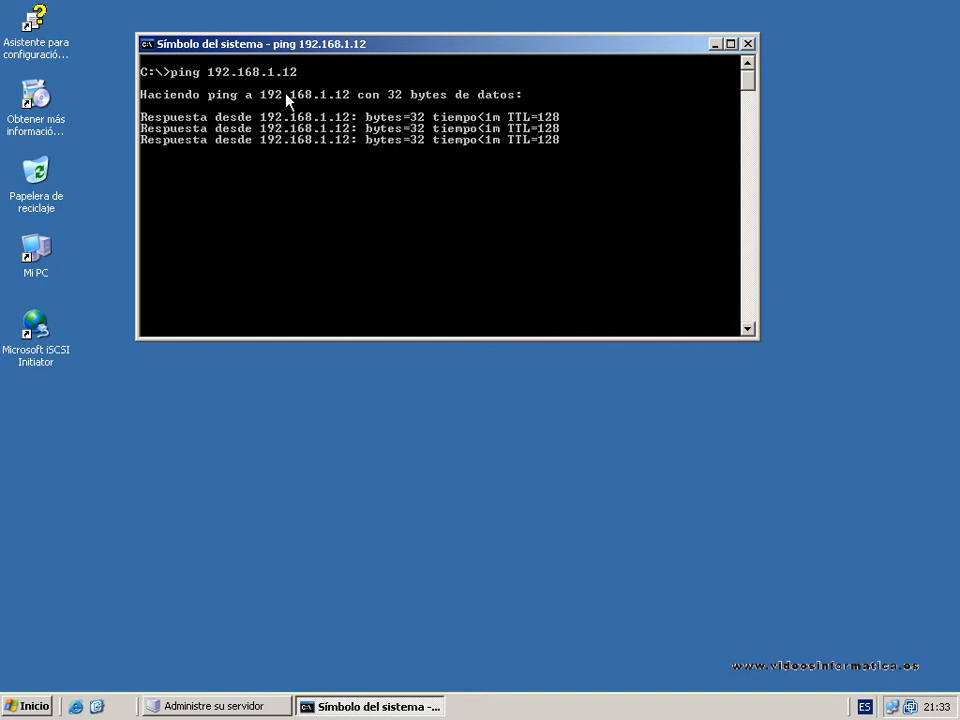
pyautogui.click(714, 45)
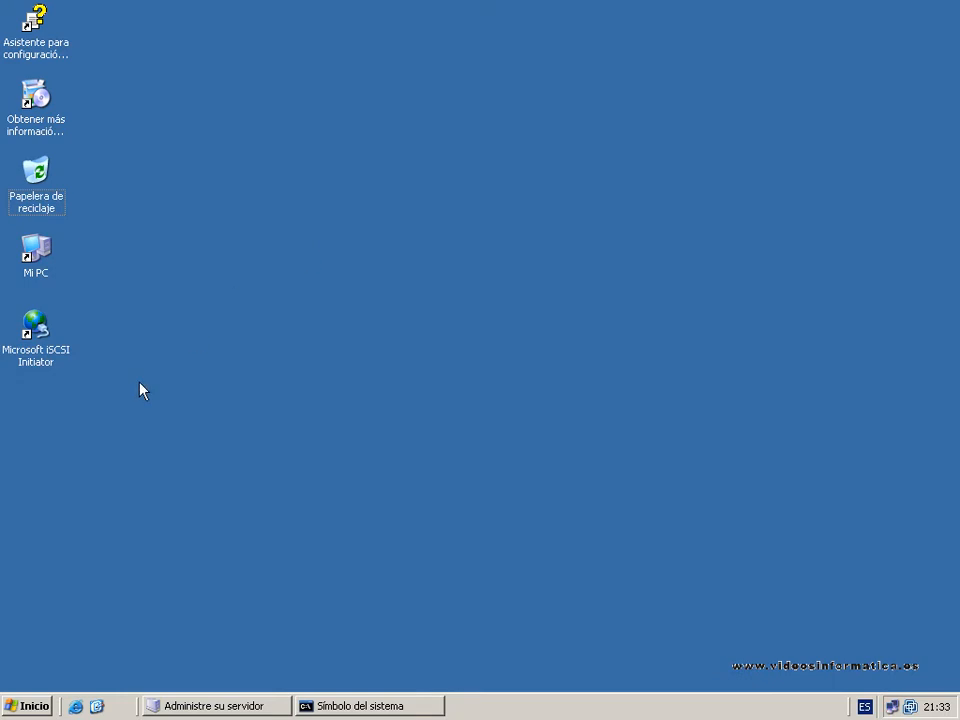
# Open Microsoft iSCSI Initiator and remove the existing target portal 192.168.1.200 from its discovery settings.
pyautogui.doubleClick(34, 328)
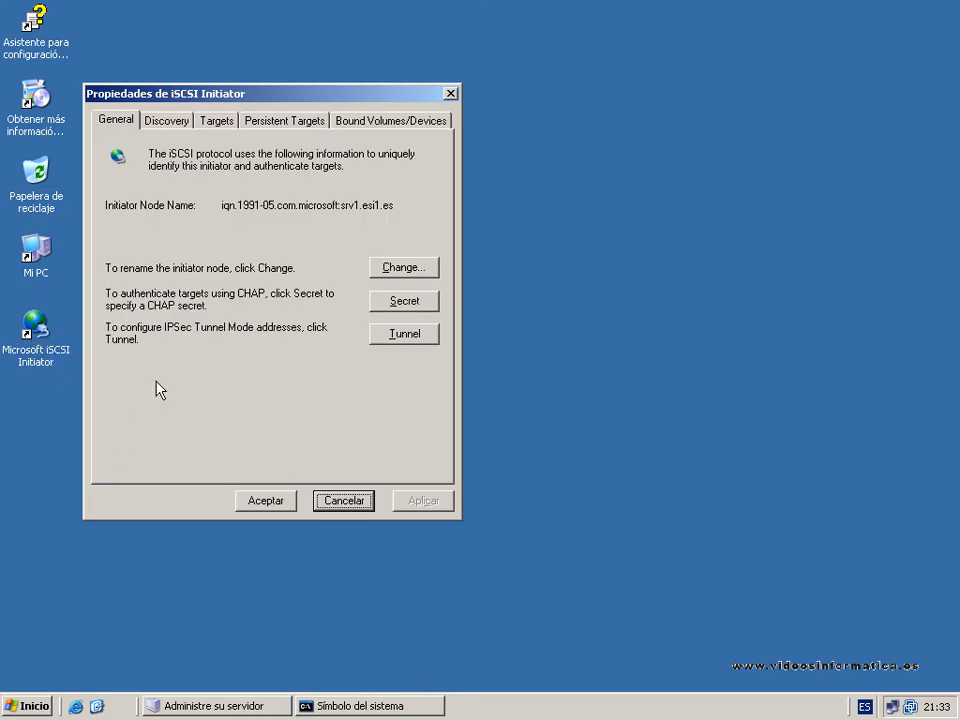
pyautogui.click(172, 126)
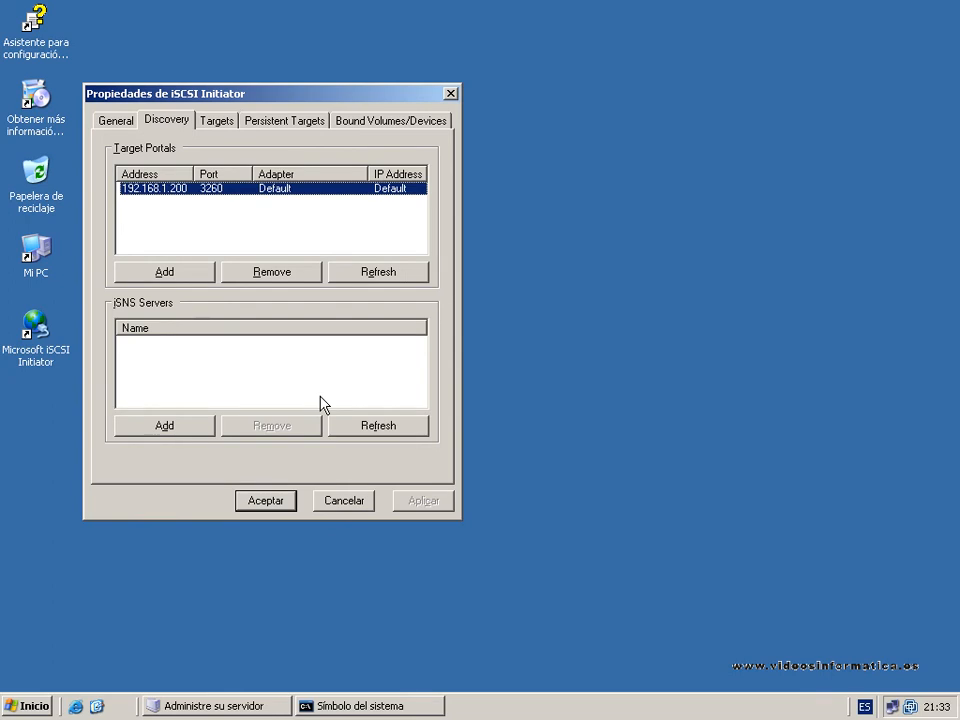
pyautogui.click(273, 273)
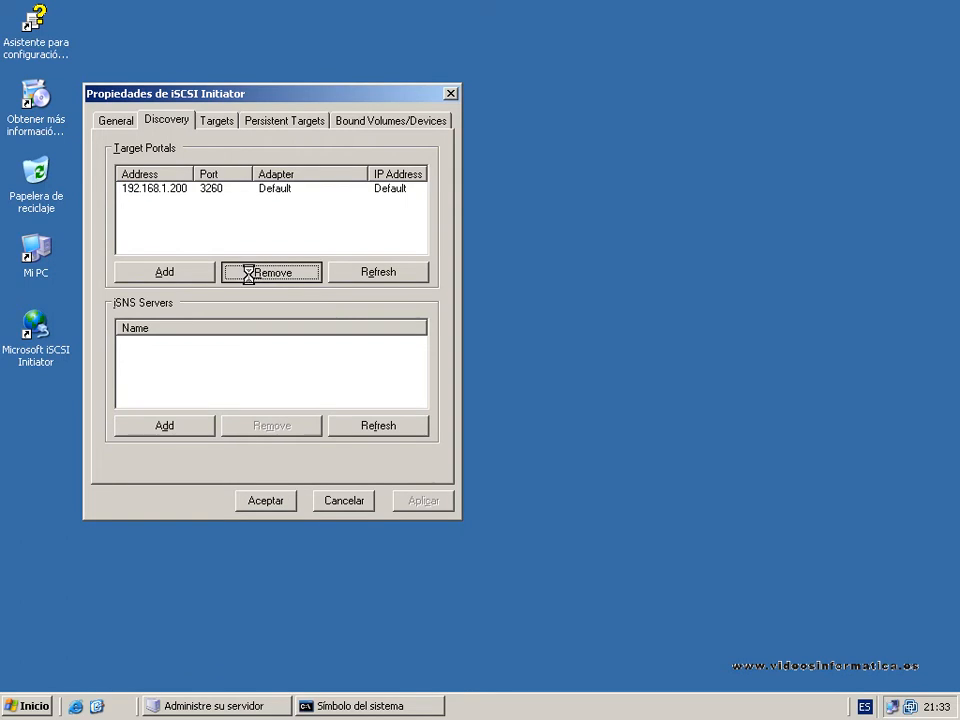
pyautogui.moveTo(199, 99); pyautogui.dragTo(254, 81)
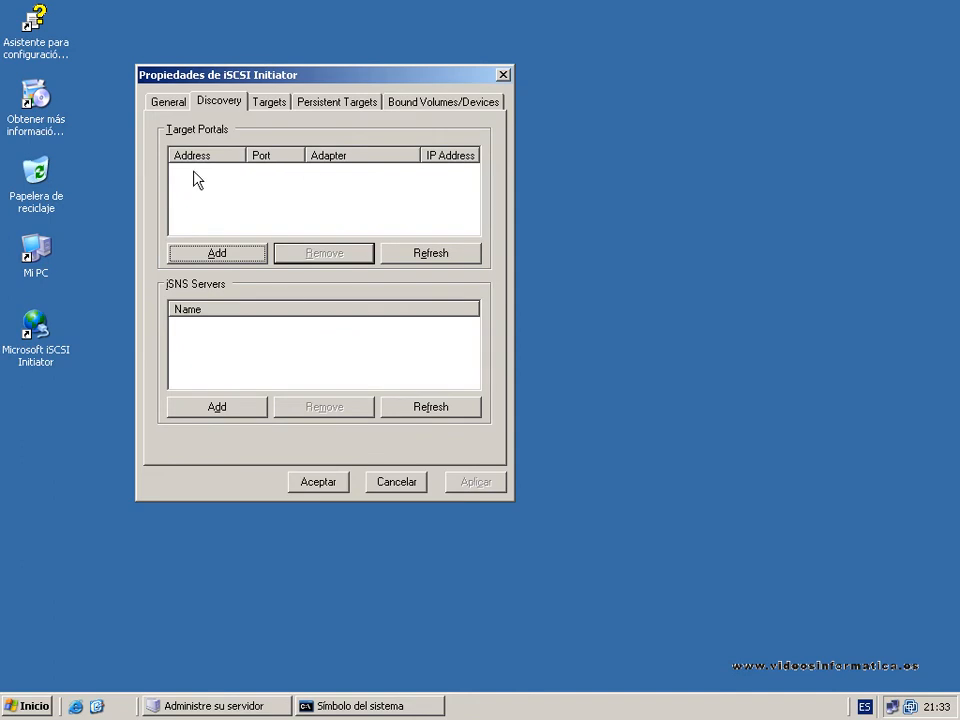
# Add a target portal with IP address 192.168.1.12, keeping port 3260.
pyautogui.click(203, 262)
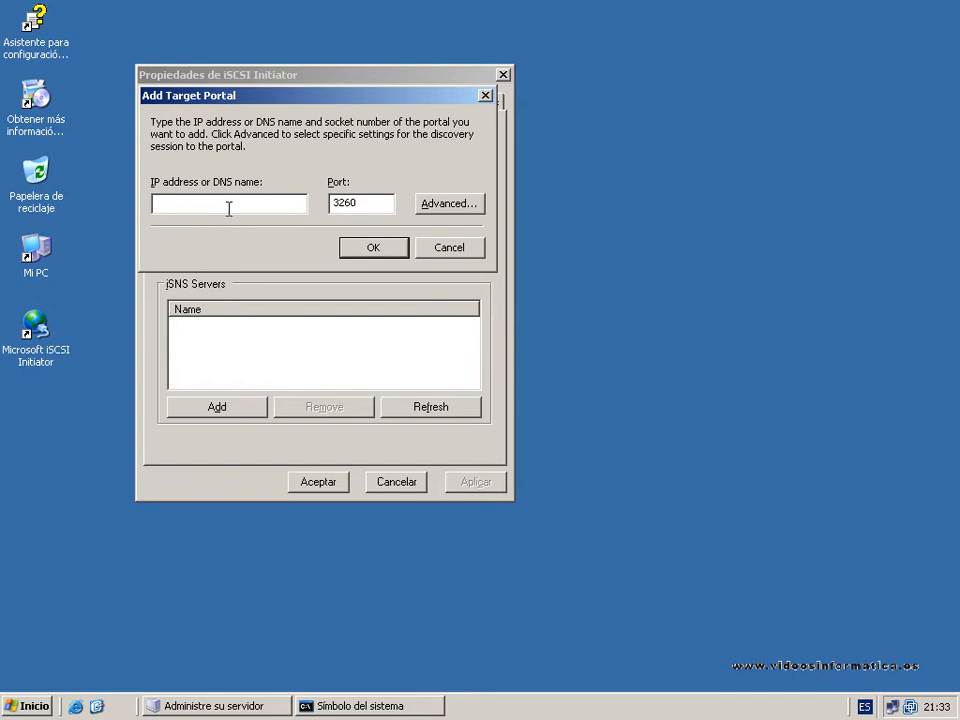
pyautogui.write('192.168.1.12')
pyautogui.click(368, 254)
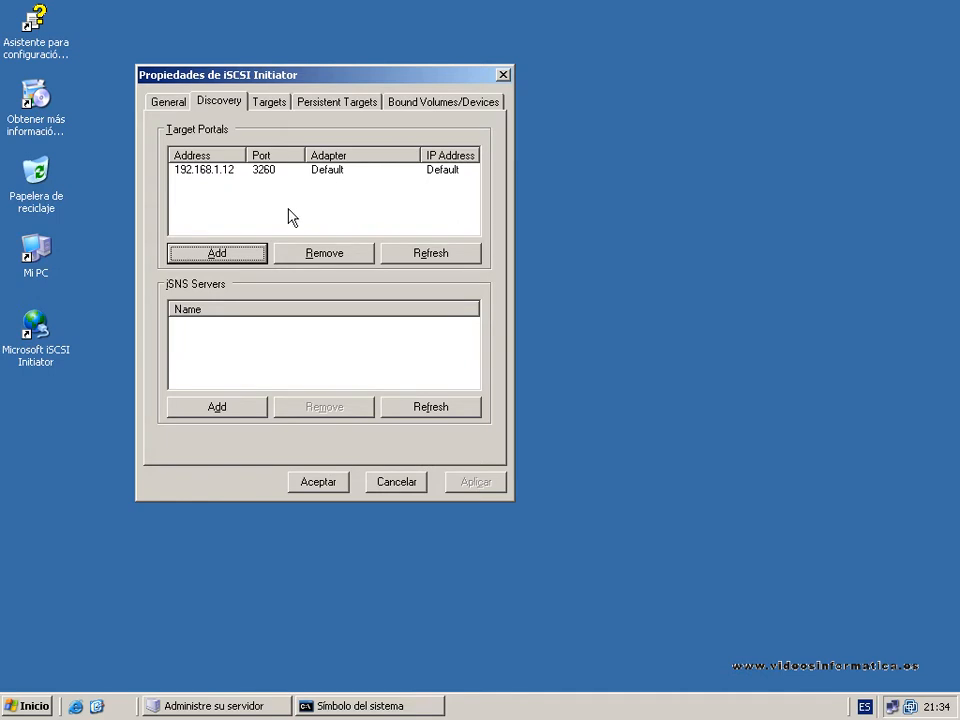
# Log on to the target disco1 with automatic connection restore at system boot, and accept the initiator properties.
pyautogui.click(269, 102)
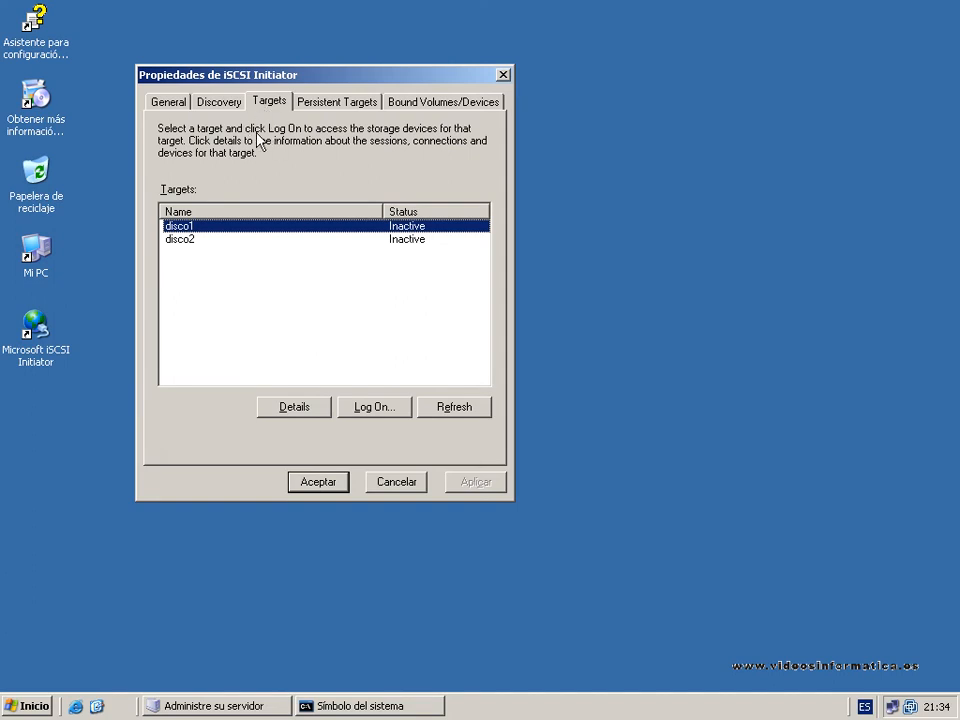
pyautogui.click(242, 241)
pyautogui.click(240, 228)
pyautogui.click(228, 241)
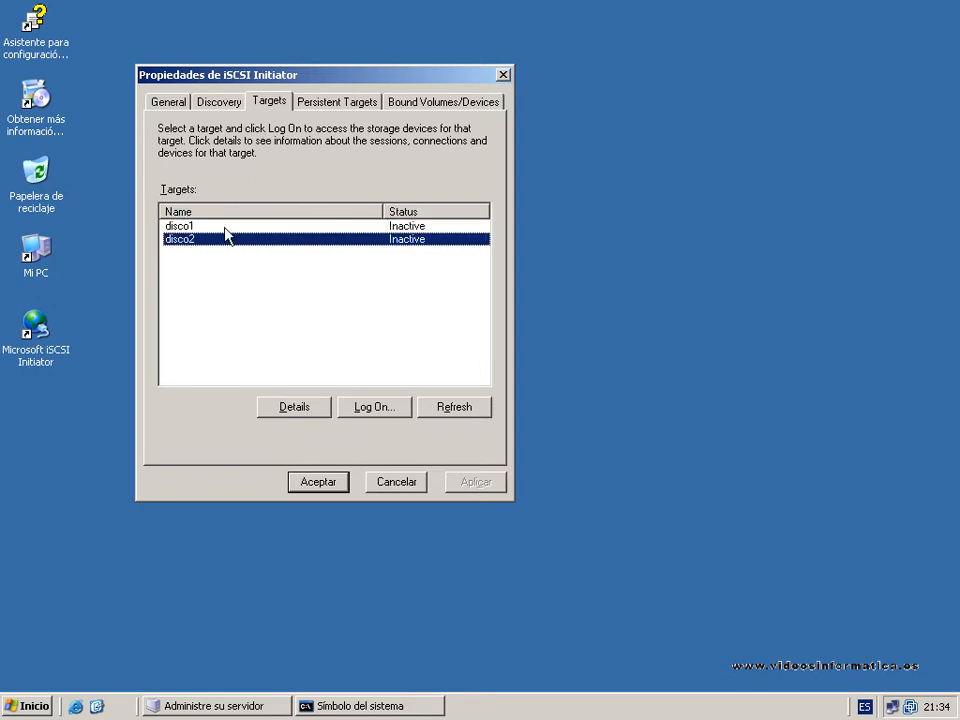
pyautogui.click(200, 228)
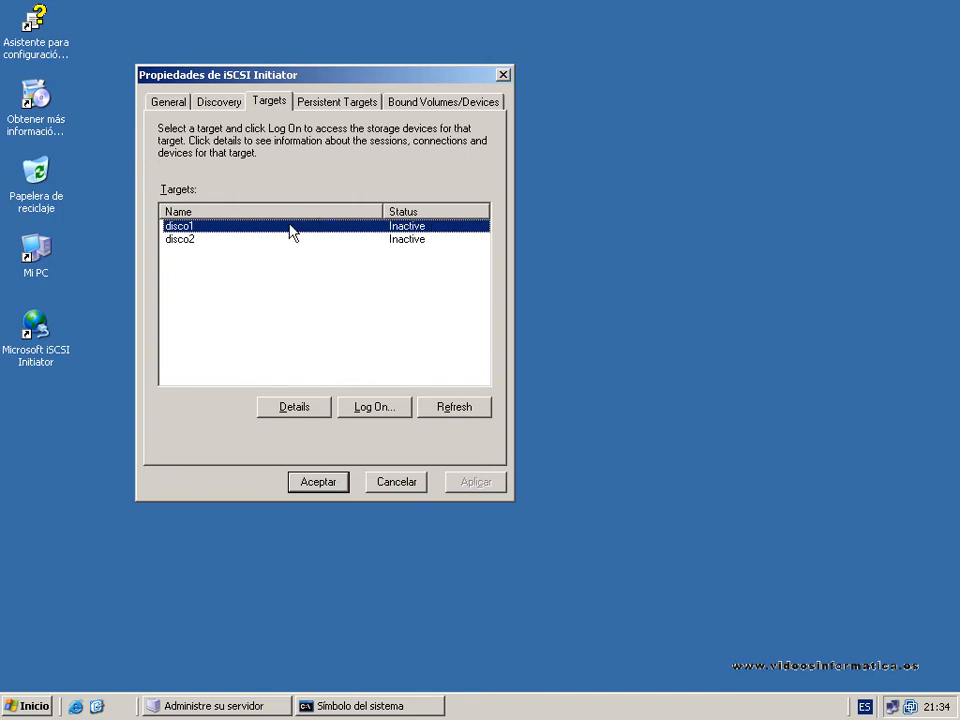
pyautogui.click(373, 407)
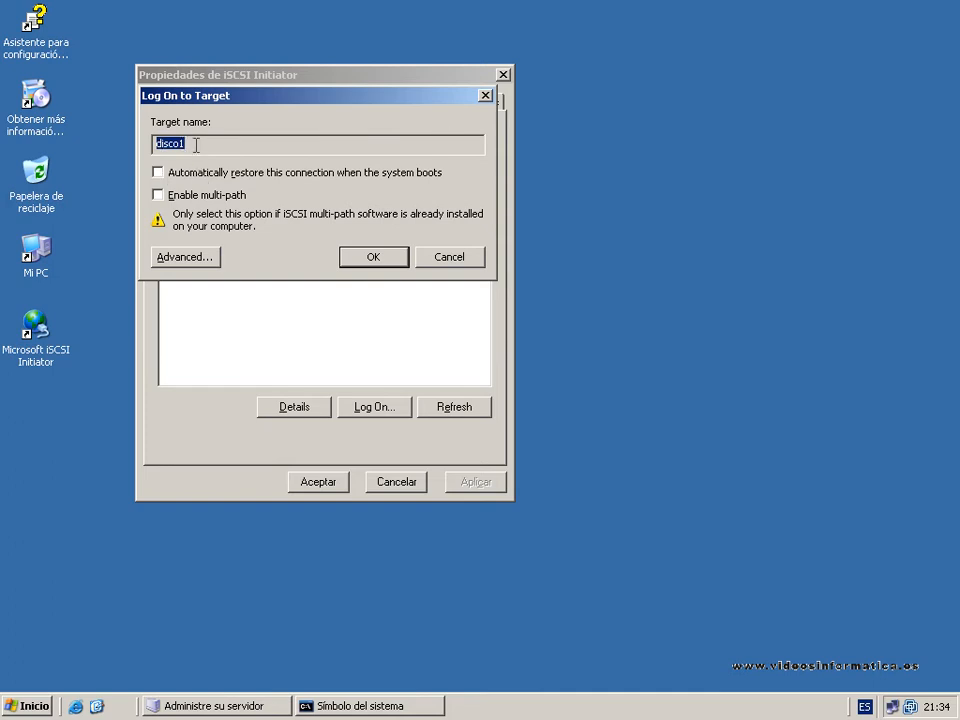
pyautogui.click(158, 172)
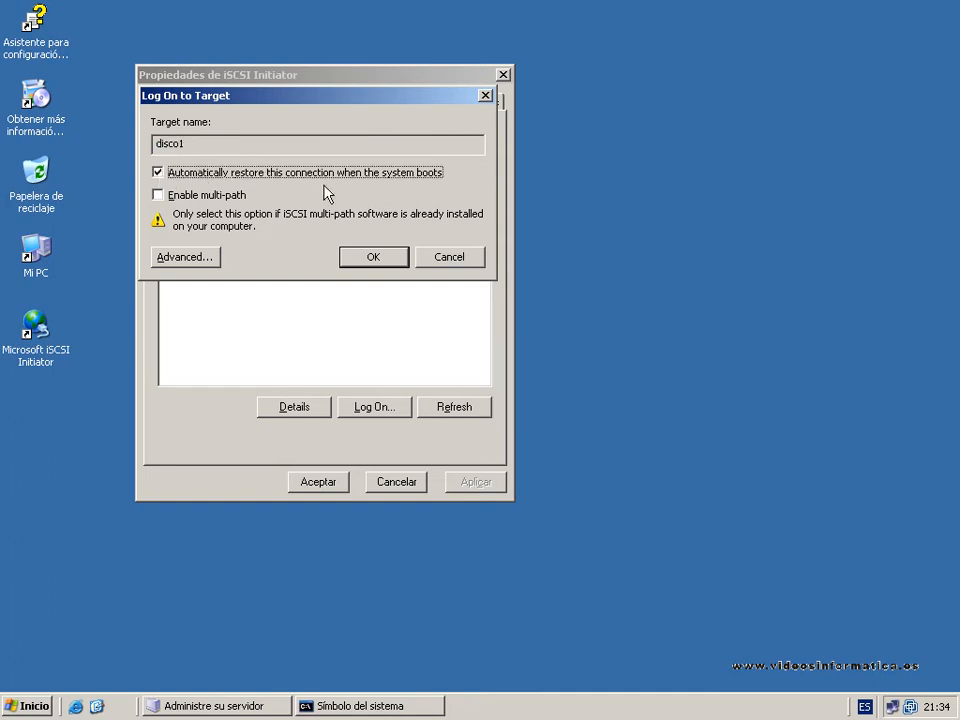
pyautogui.click(362, 258)
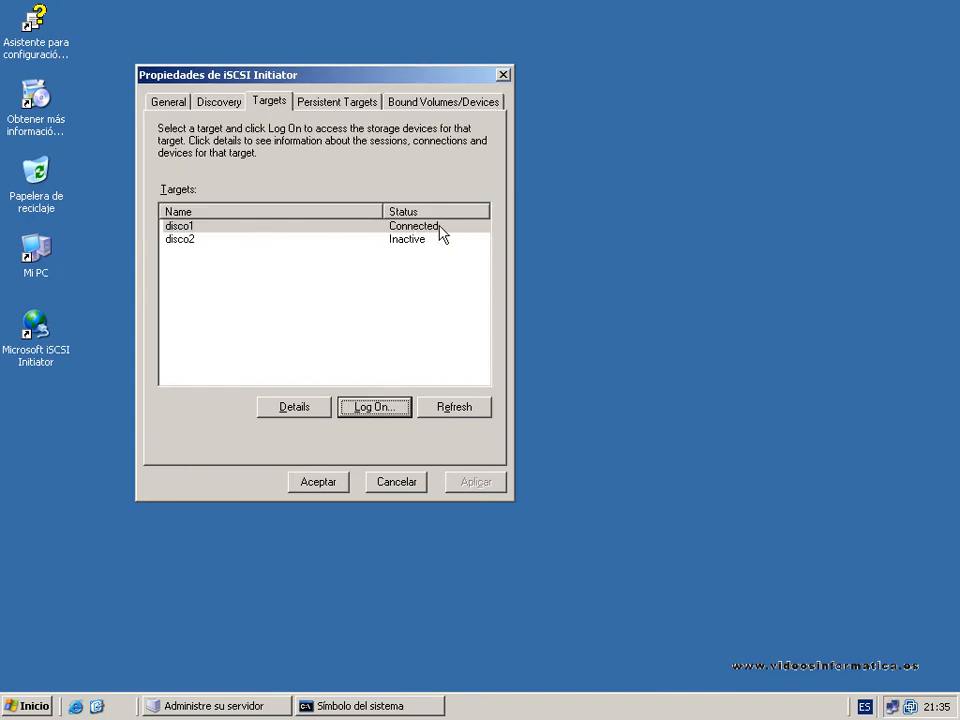
pyautogui.click(318, 483)
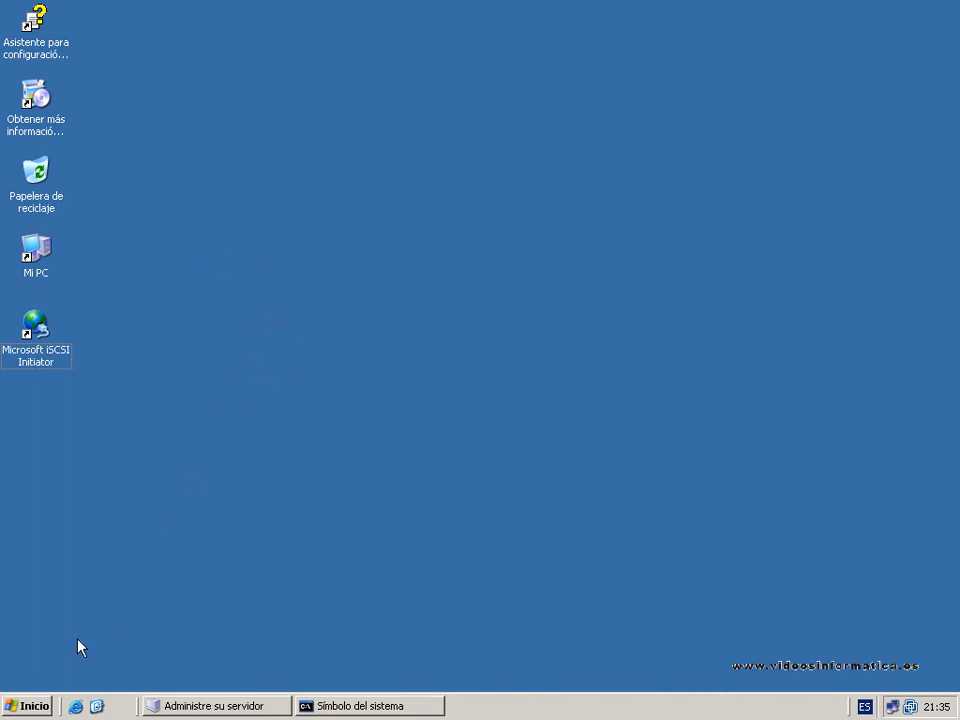
# Open Disk Management (Administración de discos) within the Computer Management administrative tool.
pyautogui.click(38, 705)
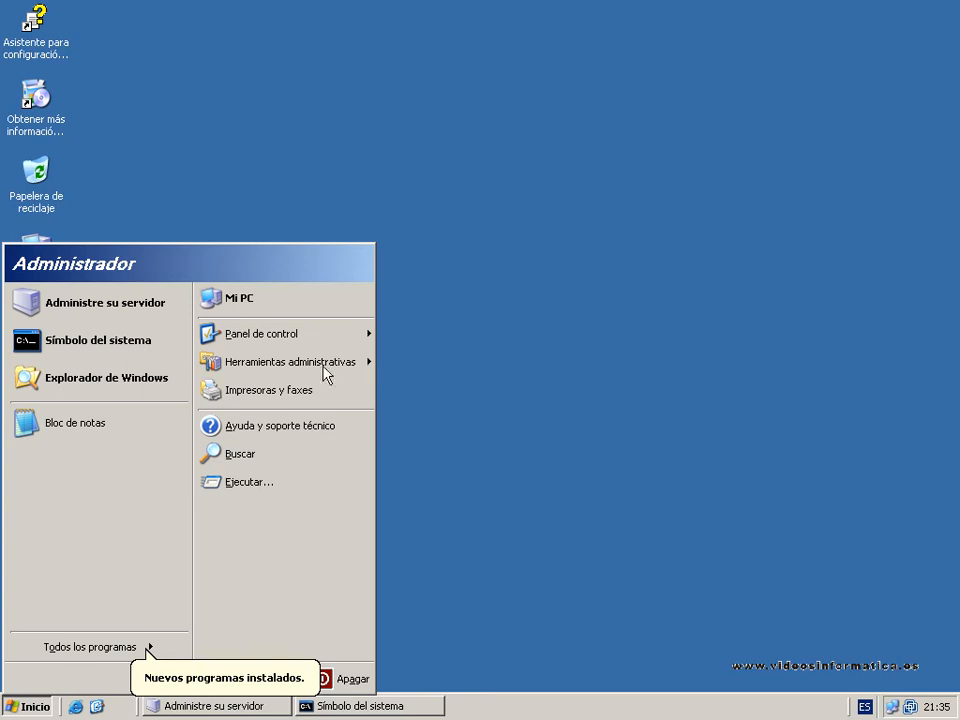
pyautogui.moveTo(334, 370)
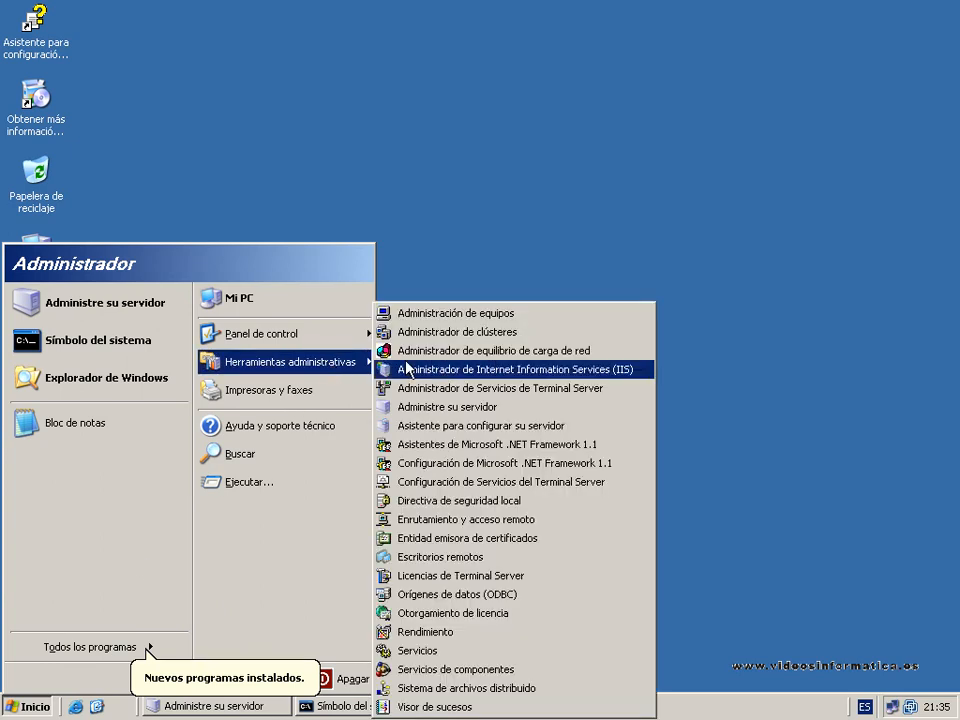
pyautogui.click(481, 315)
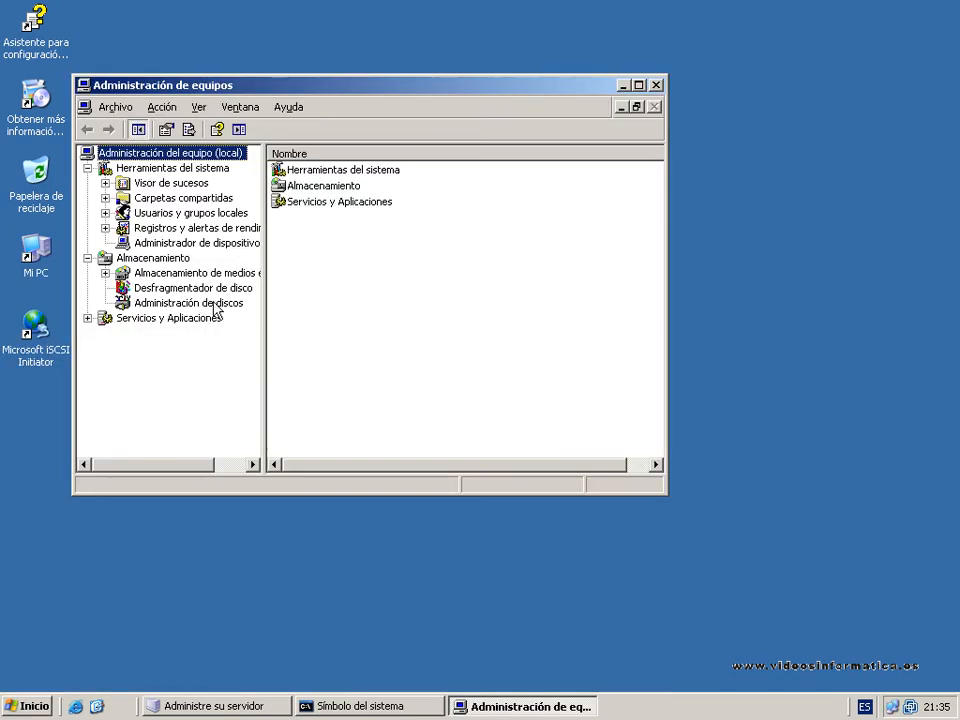
pyautogui.click(186, 304)
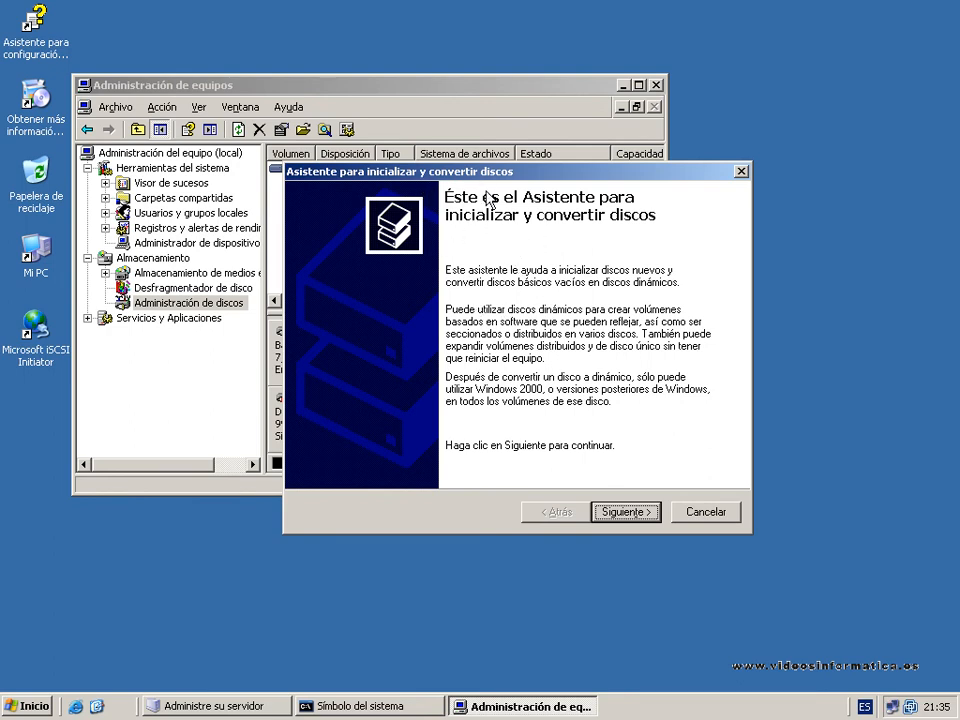
# Initialize Disco 1 with the disk initialization wizard, leaving it unconverted as a basic disk.
pyautogui.moveTo(481, 176); pyautogui.dragTo(575, 206)
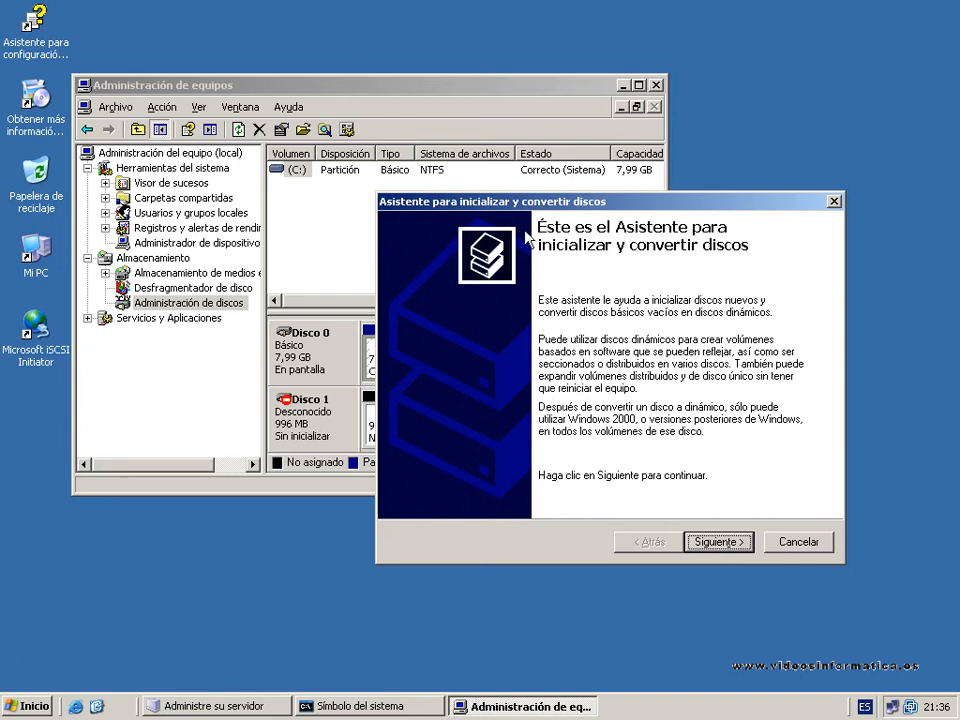
pyautogui.moveTo(524, 207); pyautogui.dragTo(595, 276)
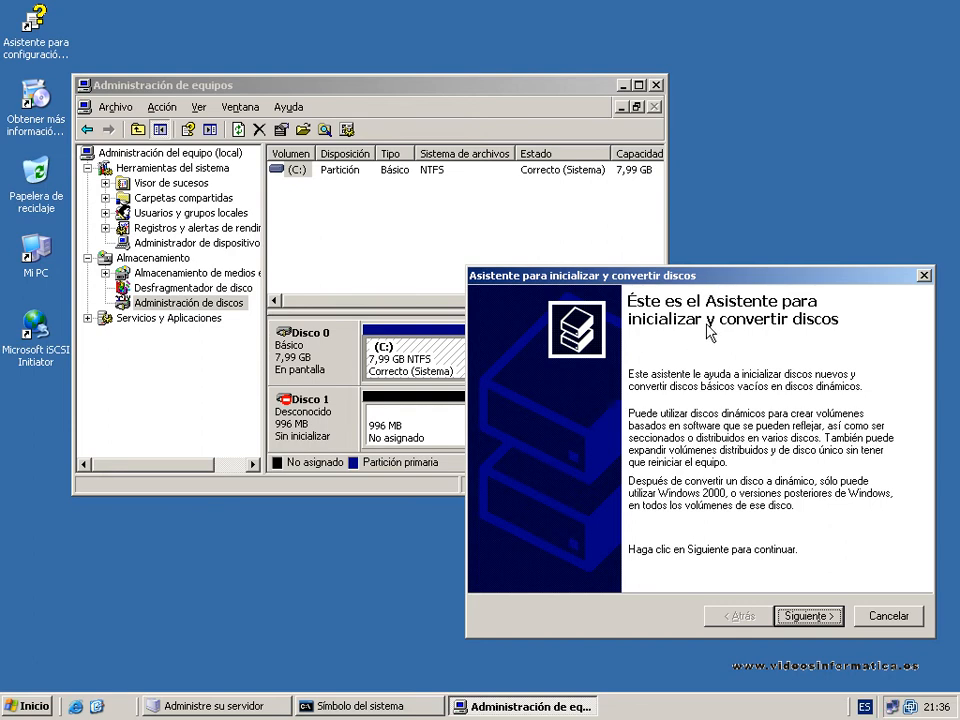
pyautogui.click(814, 617)
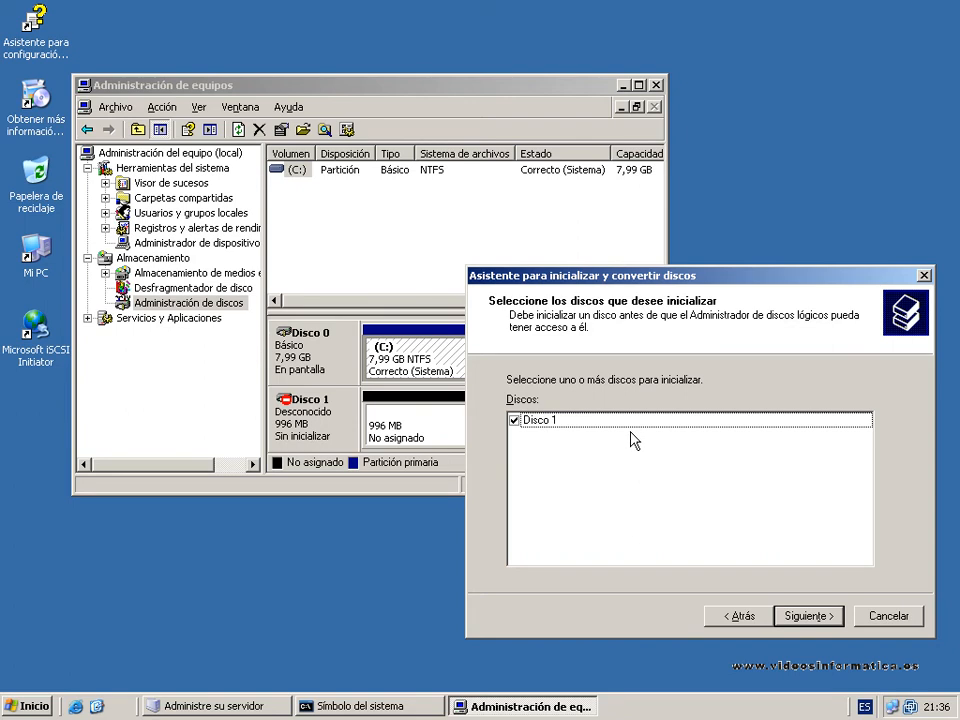
pyautogui.click(807, 616)
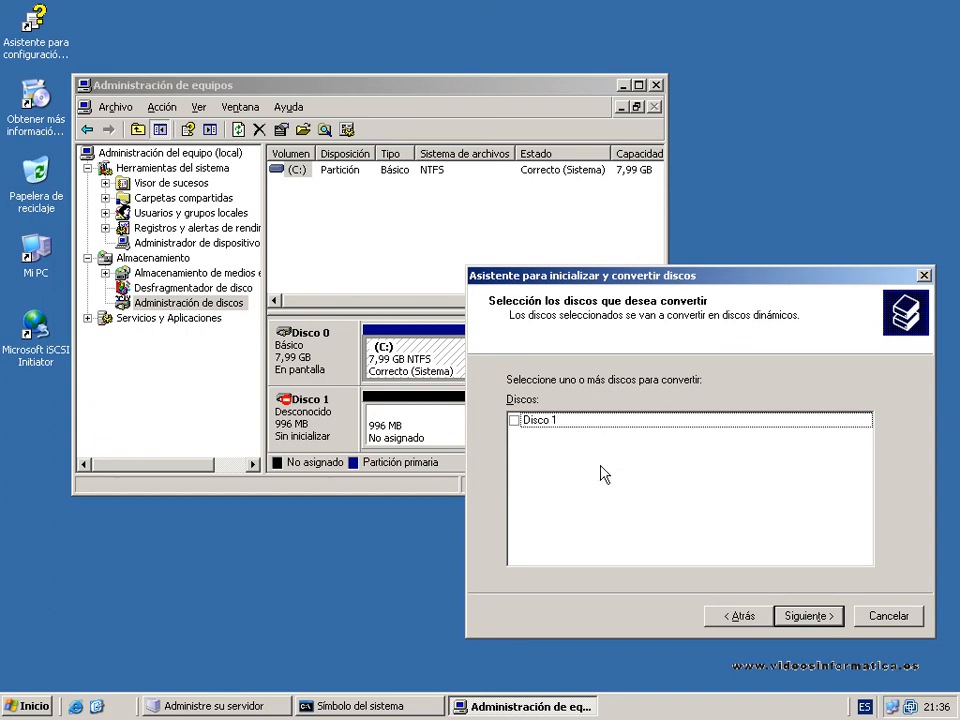
pyautogui.click(805, 616)
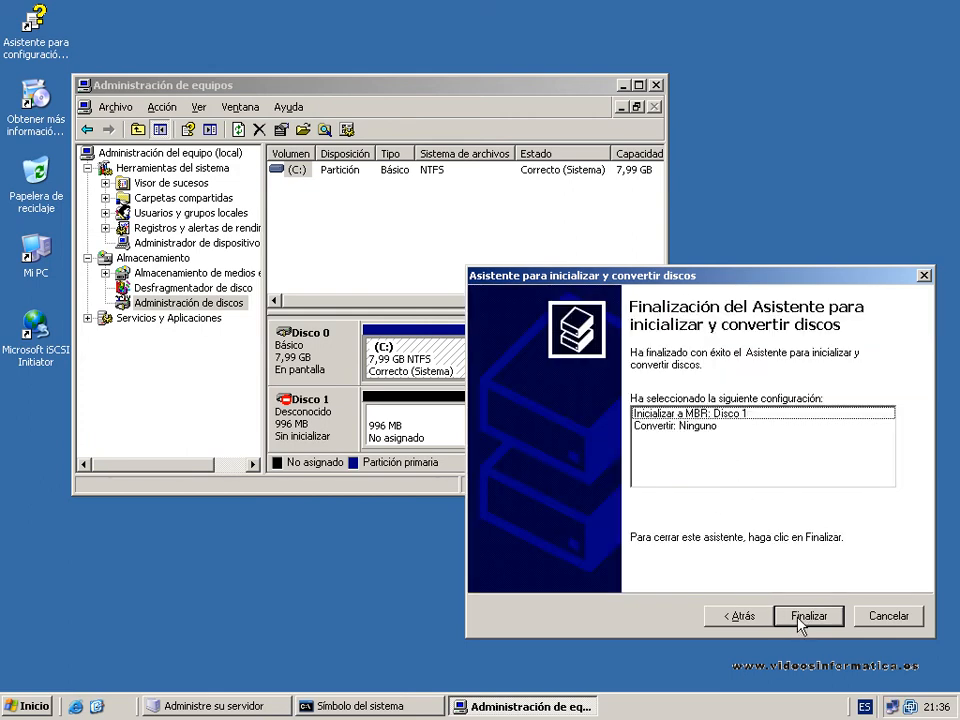
pyautogui.click(801, 625)
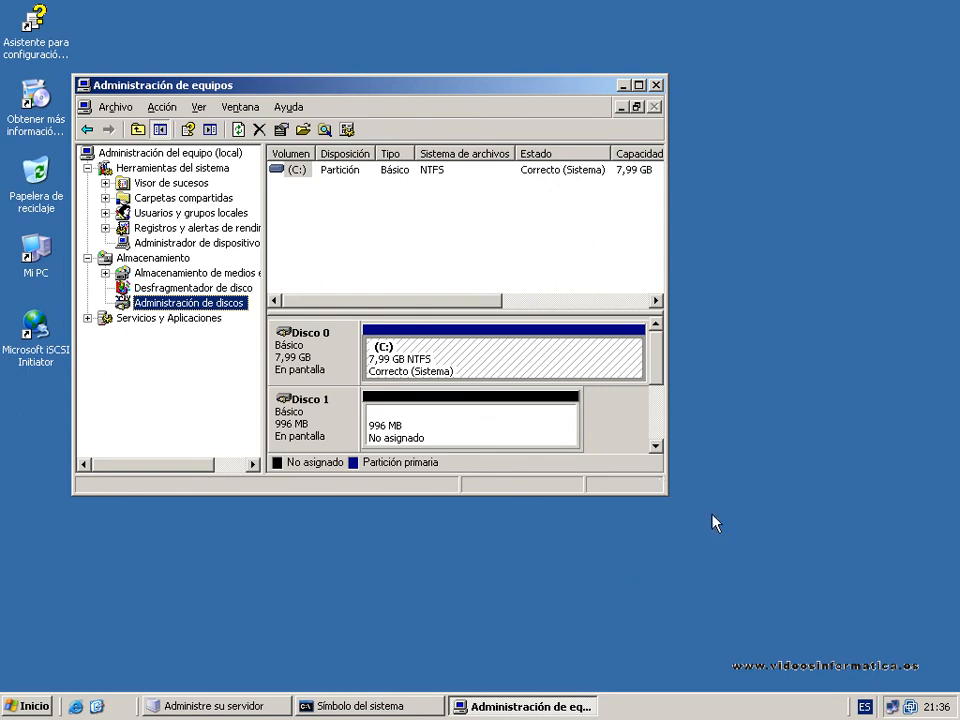
# Start a new partition on Disco 1's unallocated space as a primary partition of 996 MB.
pyautogui.moveTo(668, 495); pyautogui.dragTo(798, 552)
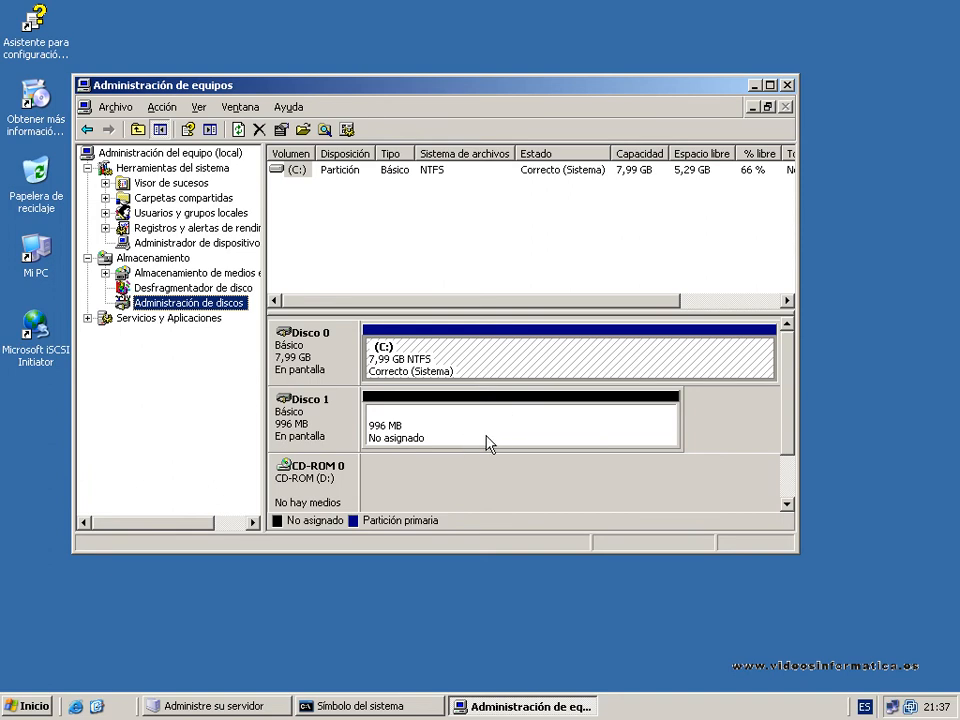
pyautogui.click(510, 421)
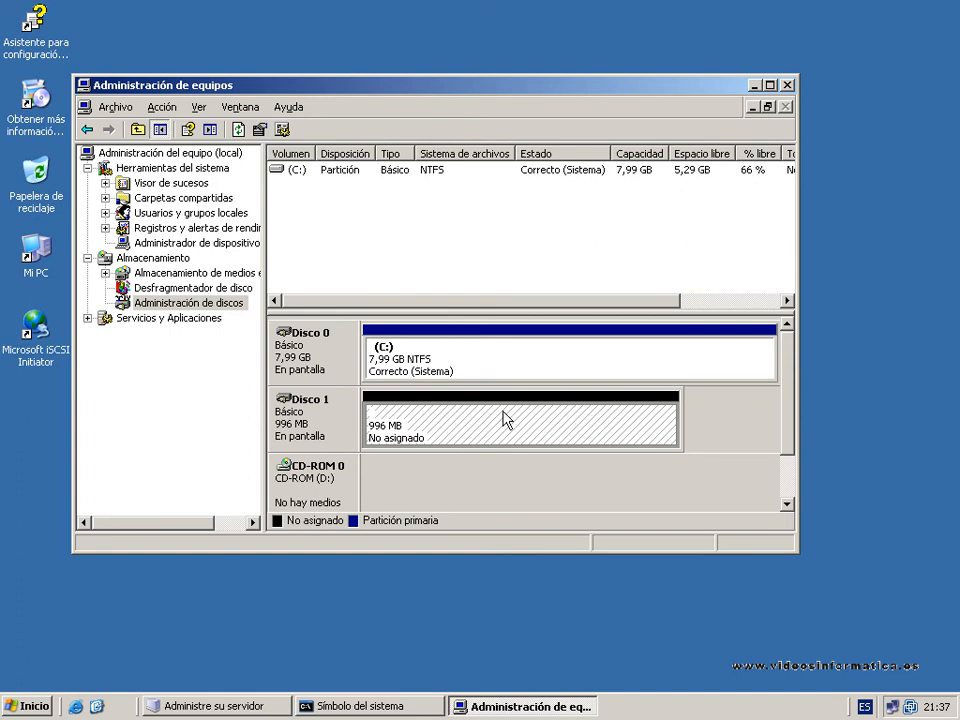
pyautogui.rightClick(491, 417)
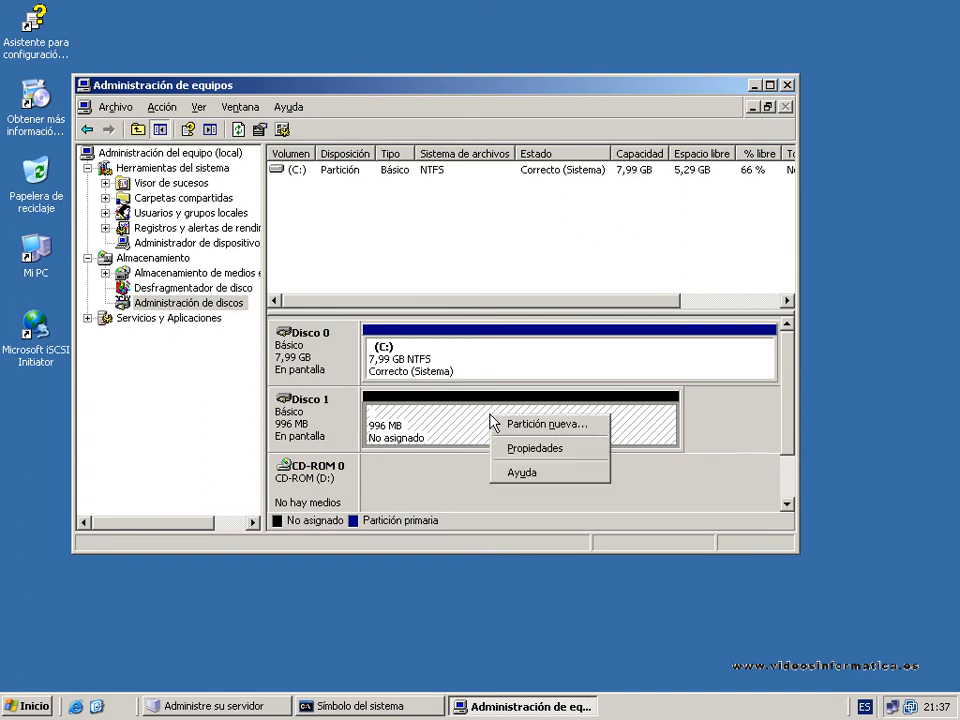
pyautogui.click(582, 432)
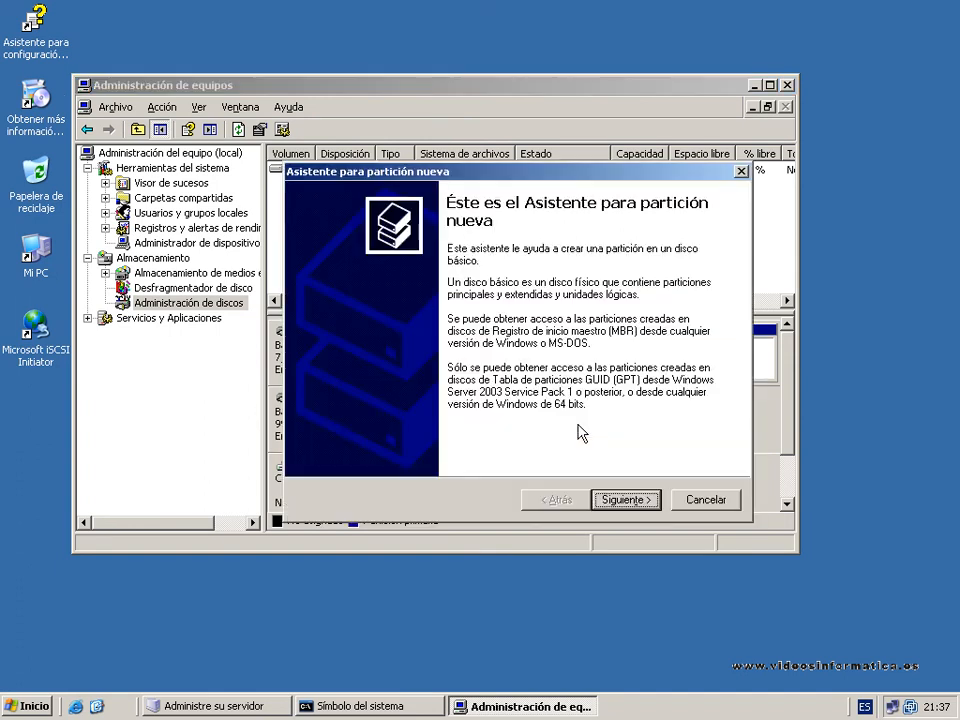
pyautogui.click(613, 500)
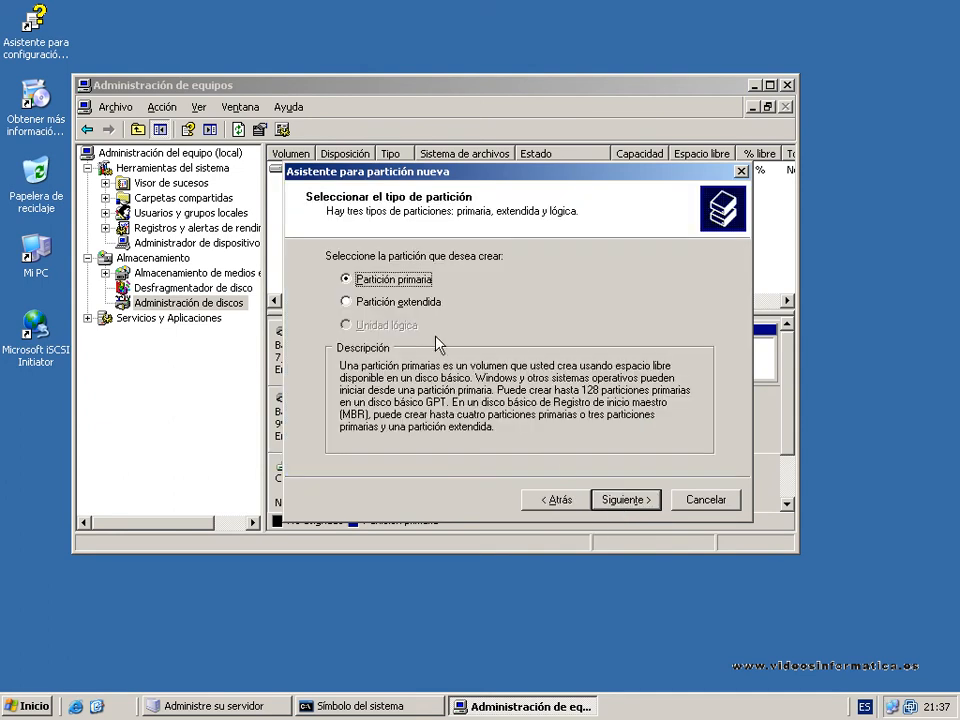
pyautogui.click(637, 503)
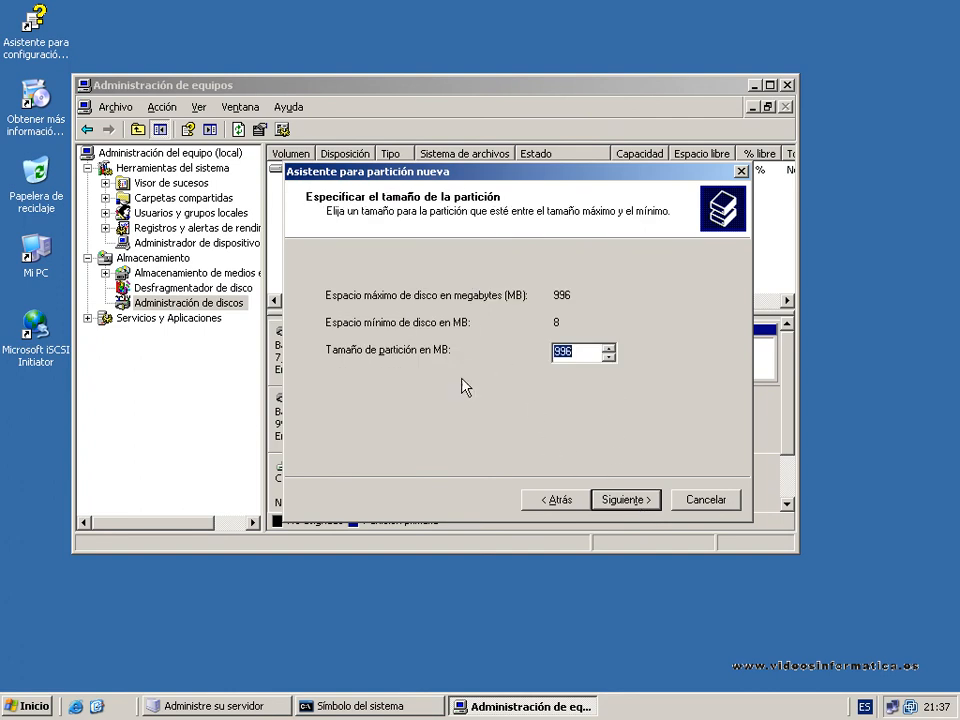
pyautogui.click(621, 502)
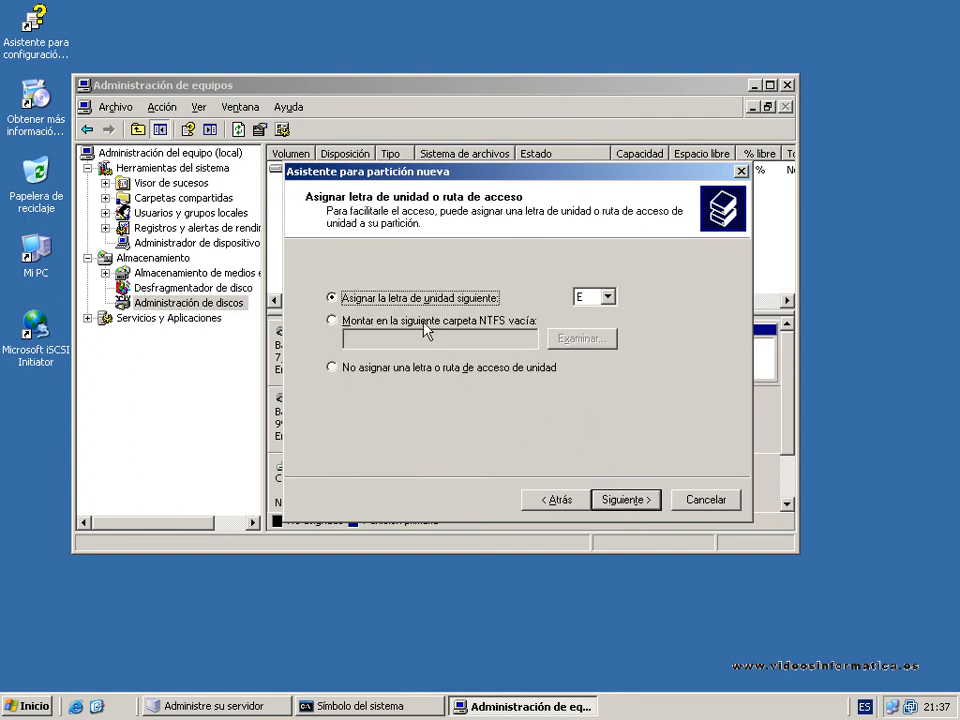
# Assign drive letter Z to the new partition.
pyautogui.click(606, 298)
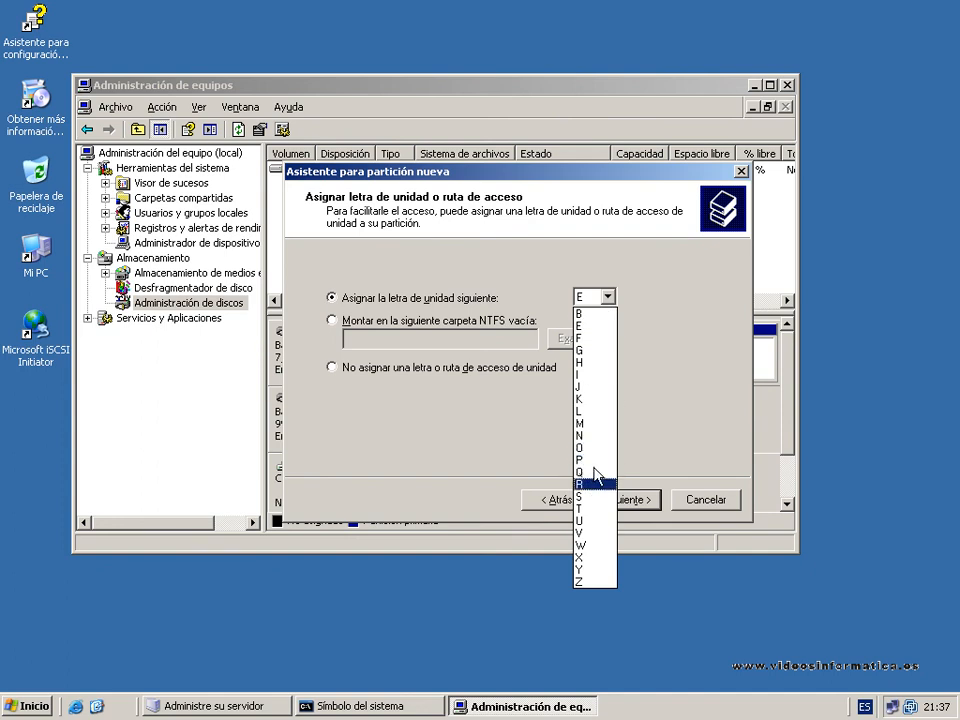
pyautogui.click(580, 582)
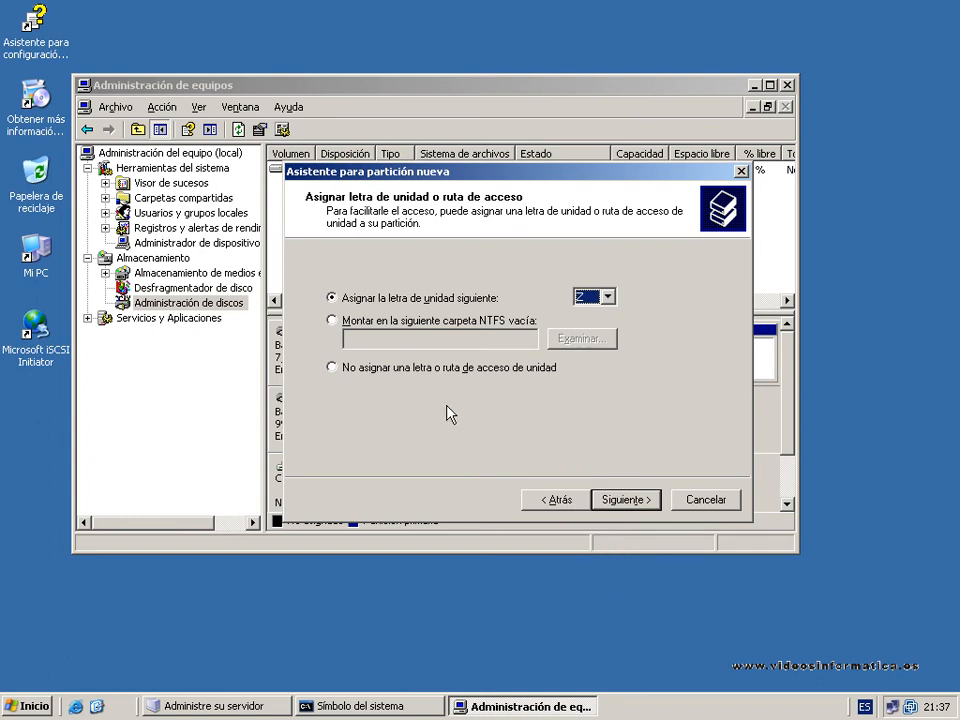
pyautogui.click(618, 499)
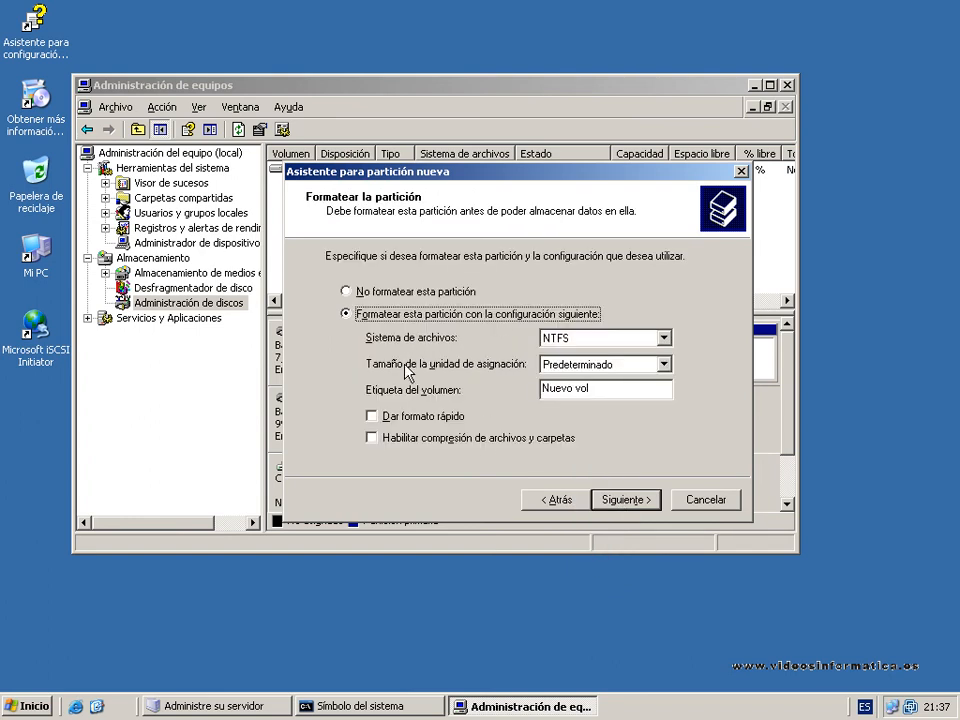
# Set the volume label to backups with quick format on NTFS, and finish the partition wizard.
pyautogui.moveTo(602, 391); pyautogui.dragTo(508, 388)
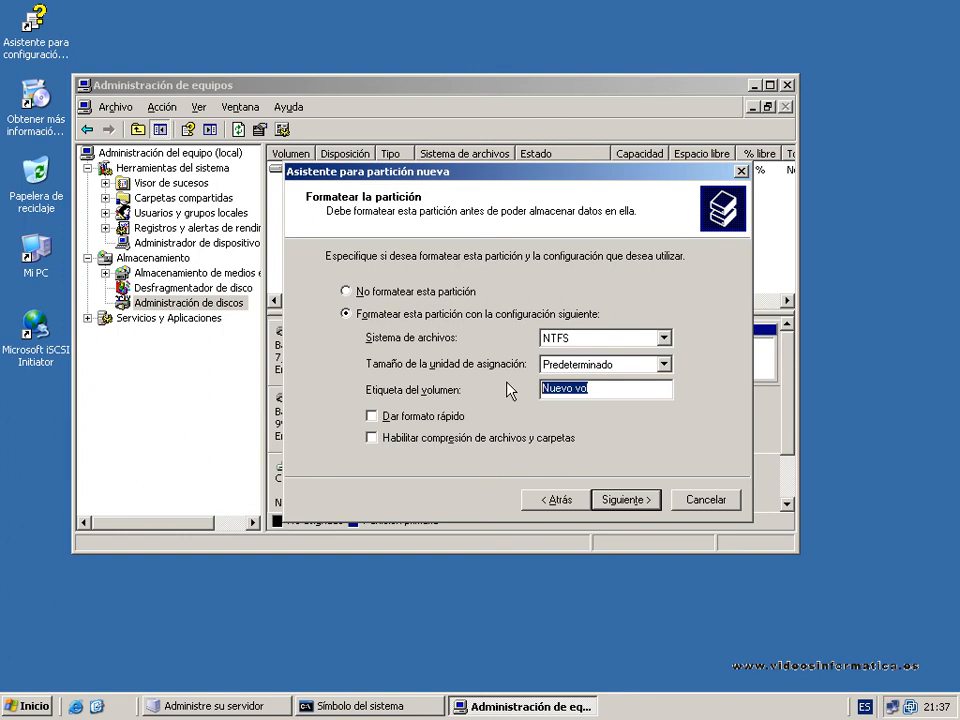
pyautogui.write('backups')
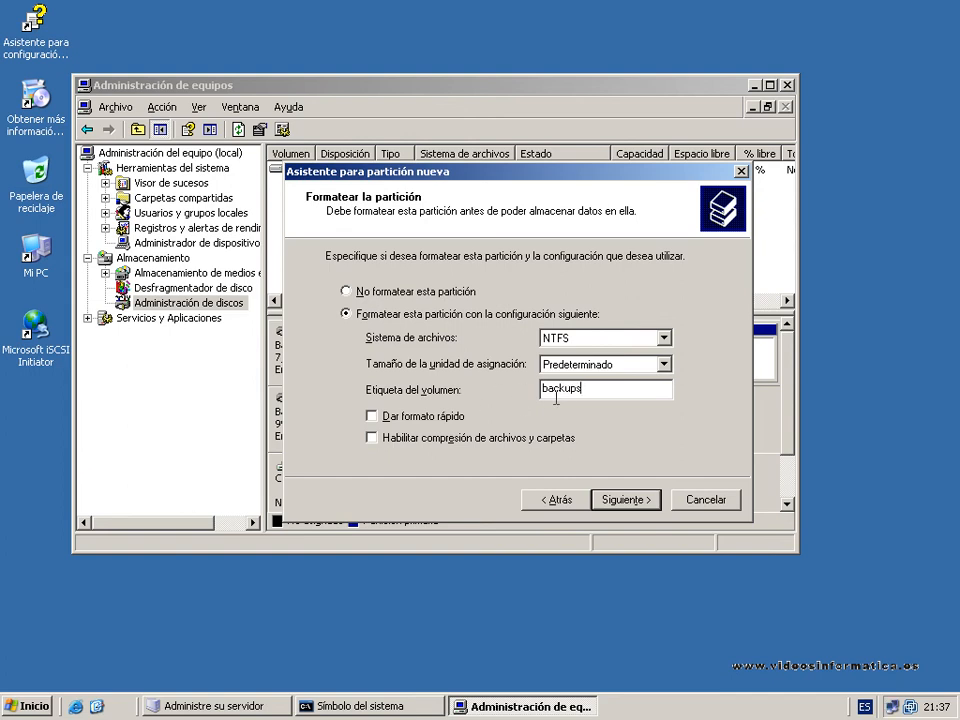
pyautogui.click(378, 418)
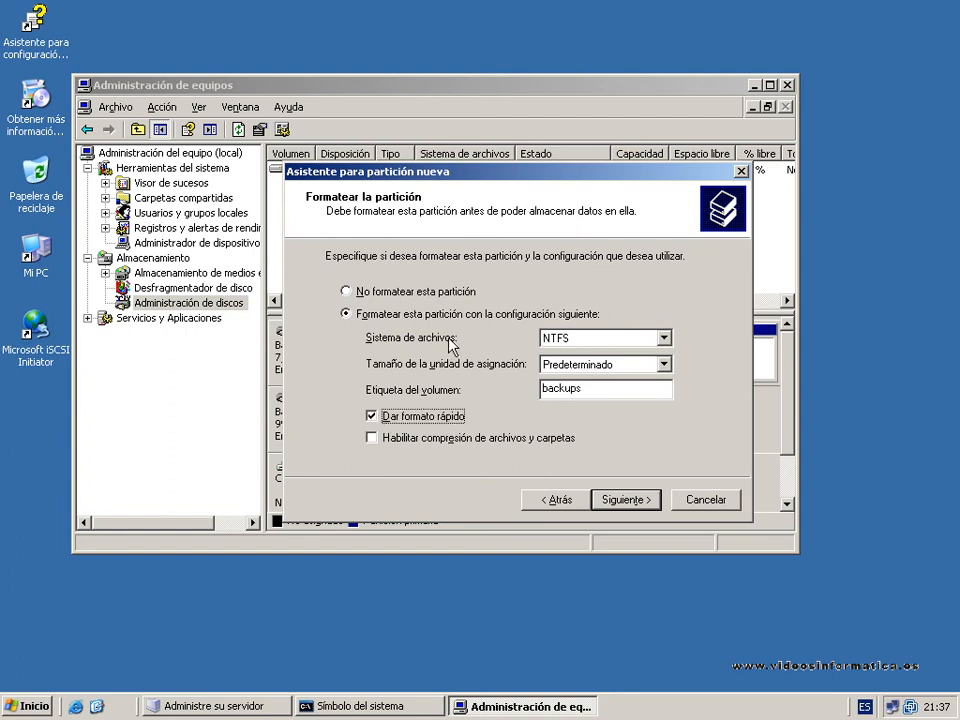
pyautogui.click(628, 507)
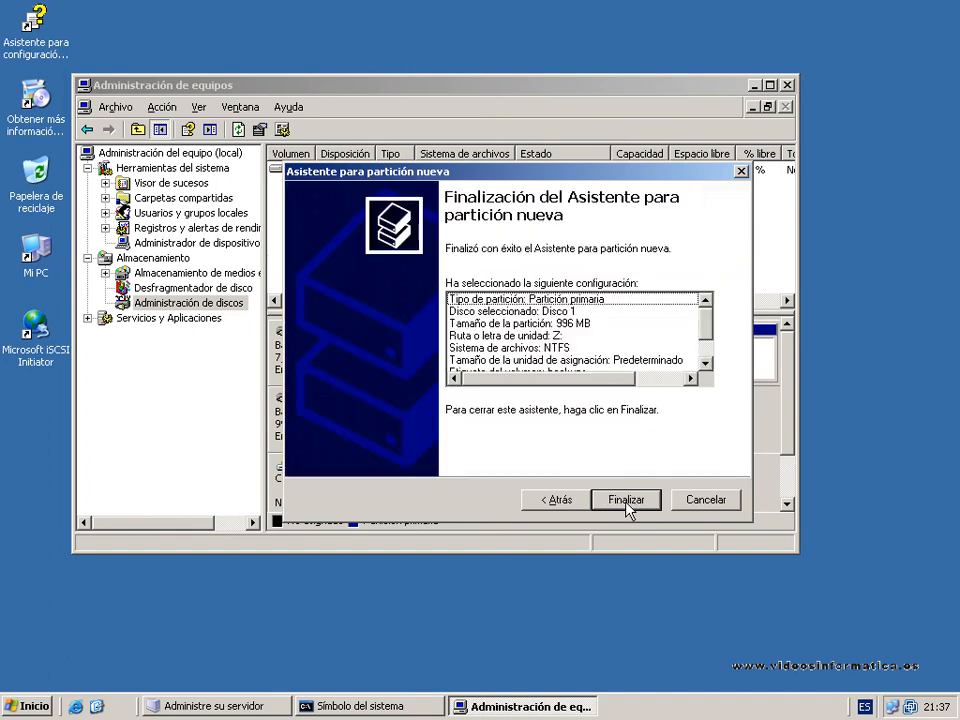
pyautogui.click(628, 506)
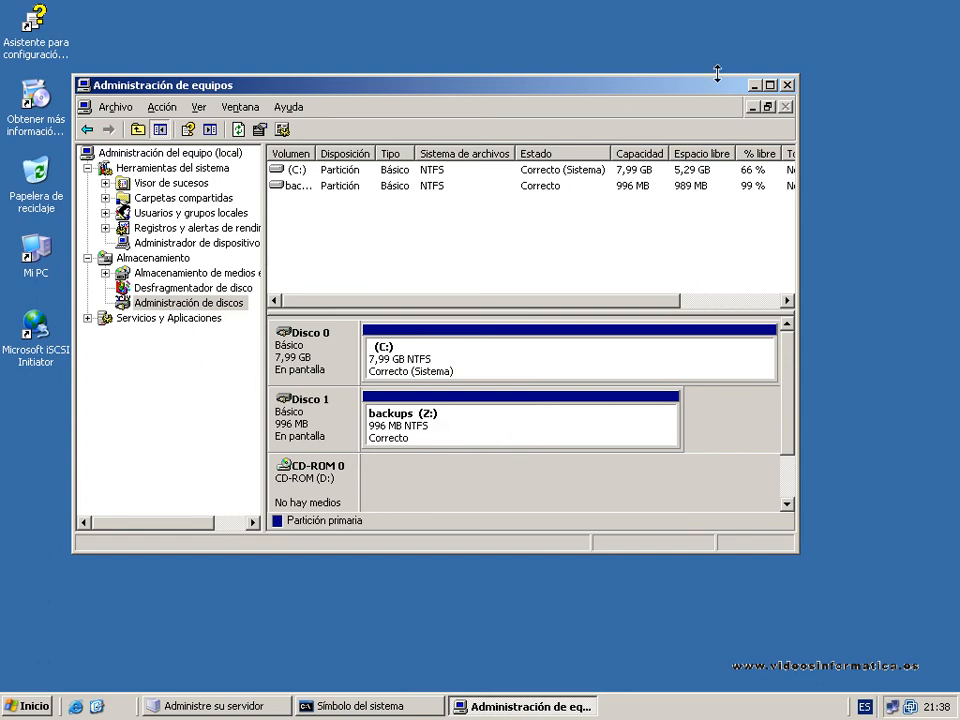
# Minimize the computer management window and examine the backups (Z:) drive in Mi PC, including its contents and capacity.
pyautogui.click(755, 85)
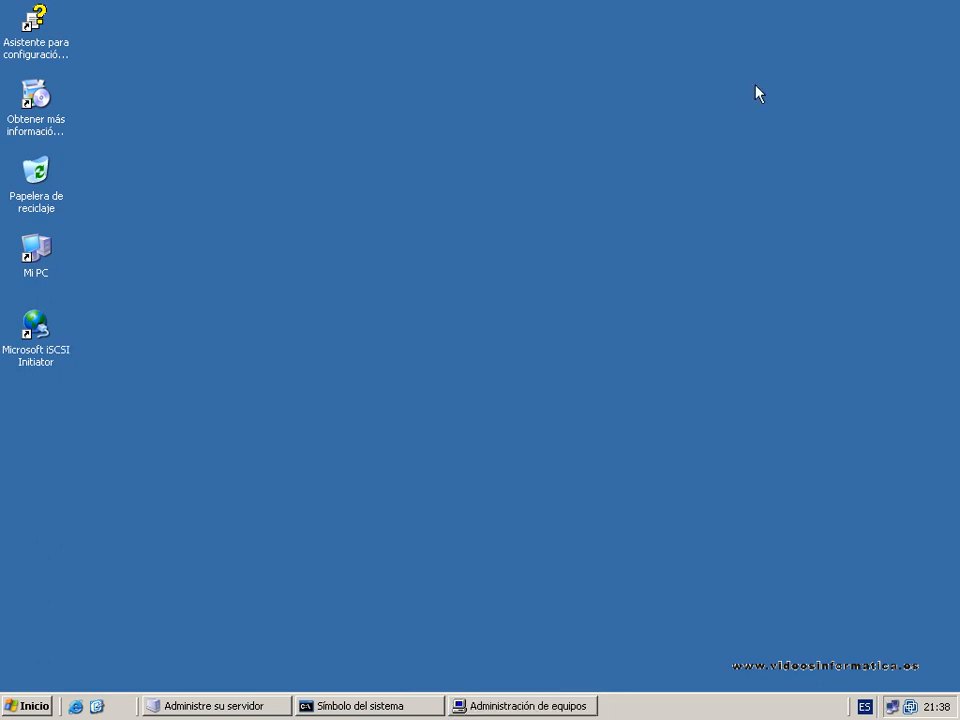
pyautogui.click(33, 700)
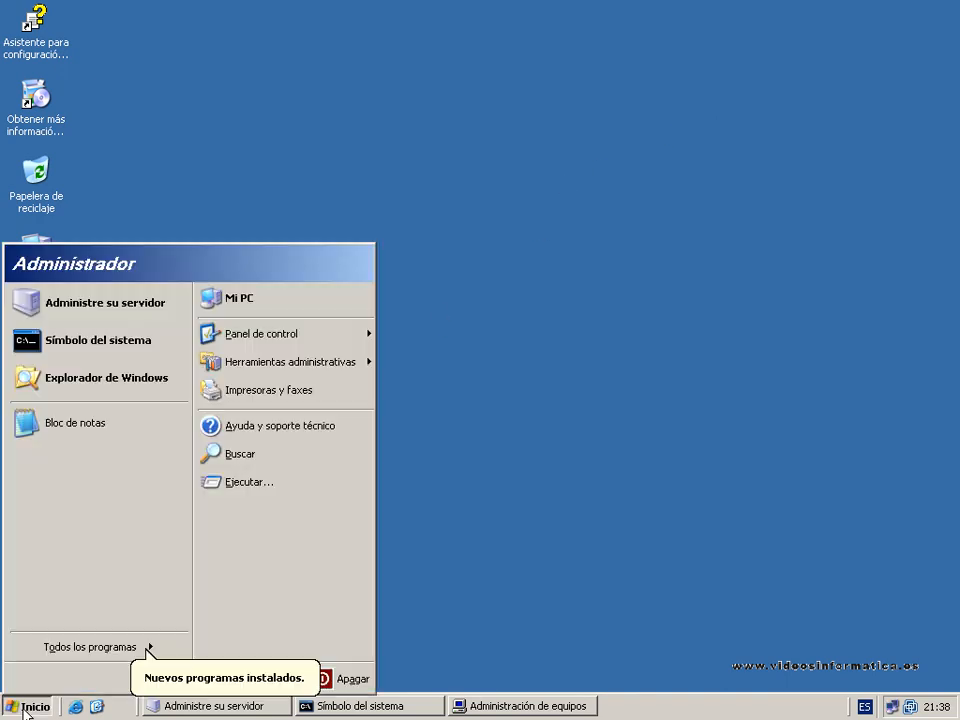
pyautogui.click(291, 302)
pyautogui.doubleClick(192, 294)
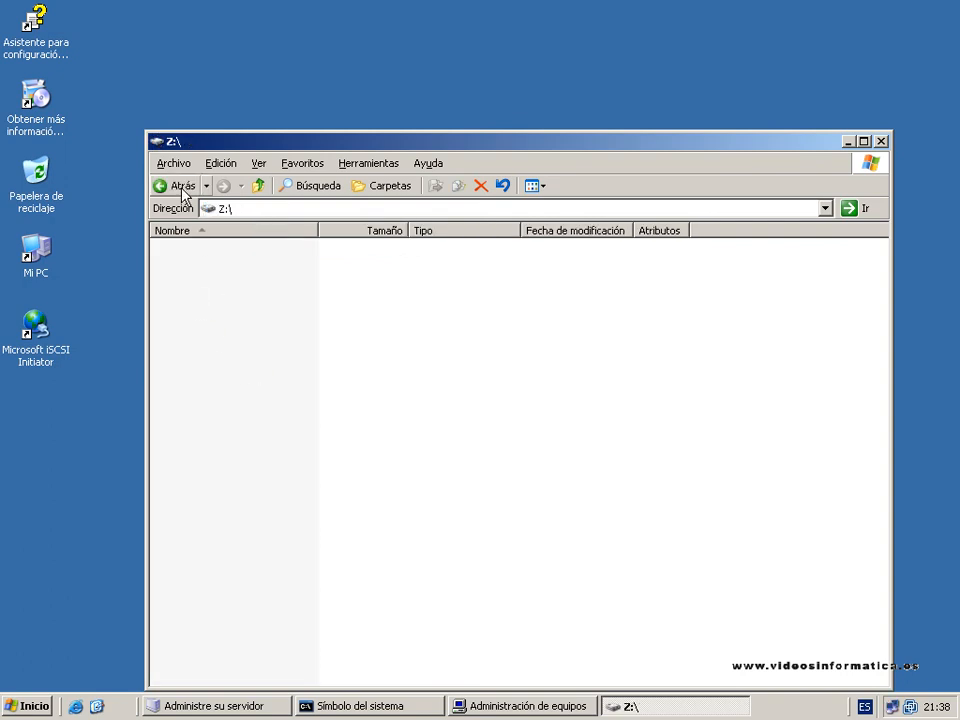
pyautogui.click(180, 188)
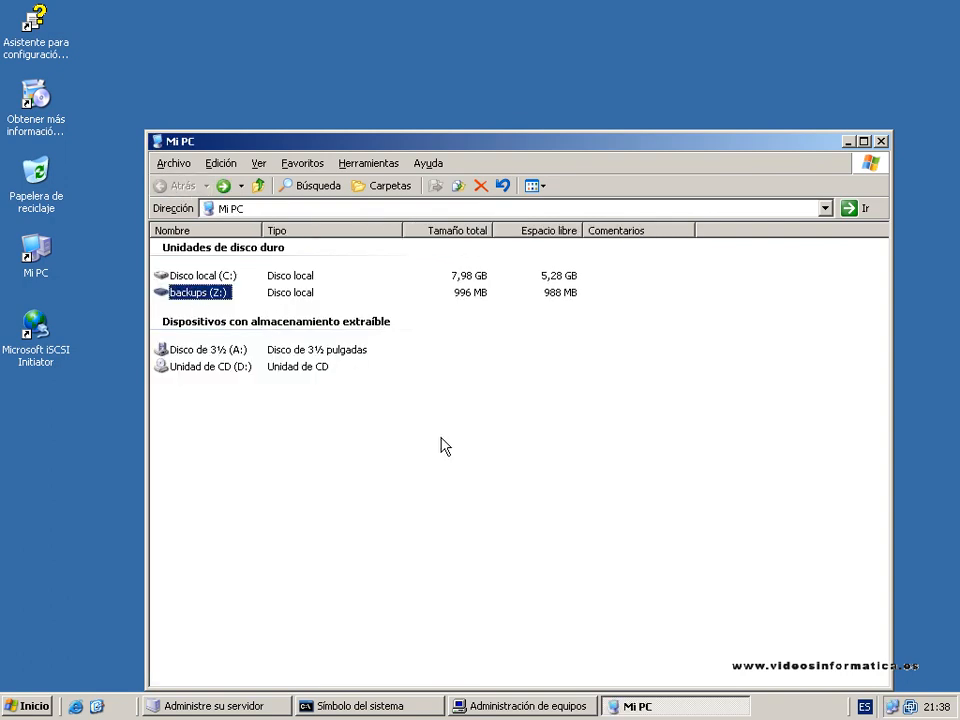
pyautogui.click(473, 447)
pyautogui.moveTo(213, 303)
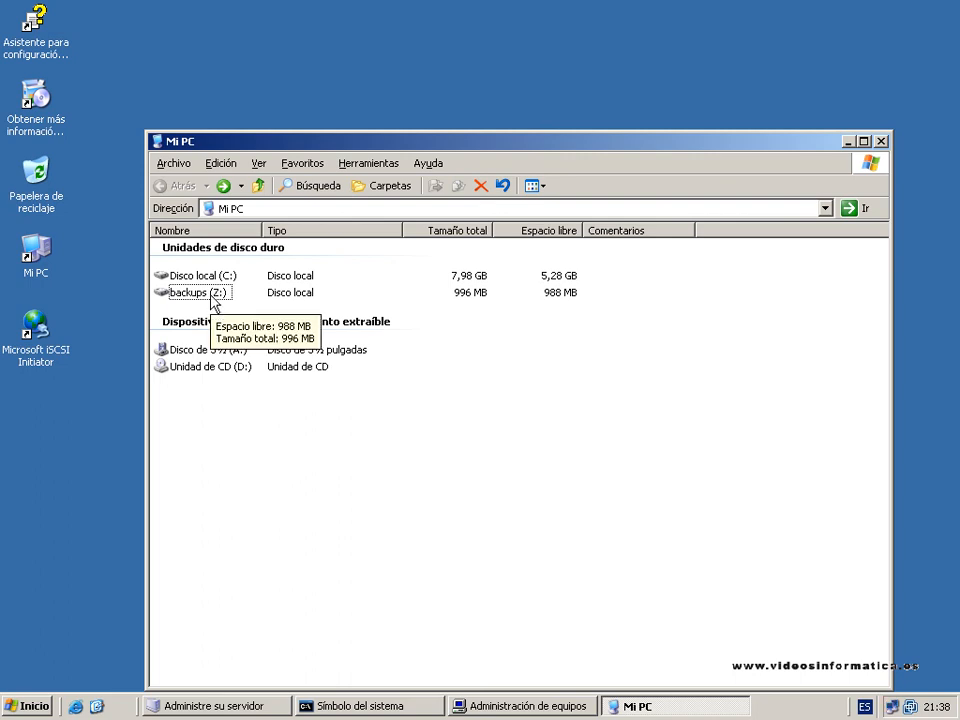
# Create a folder named info in the root of the backups (Z:) drive, and make the drive's window smaller.
pyautogui.click(209, 294)
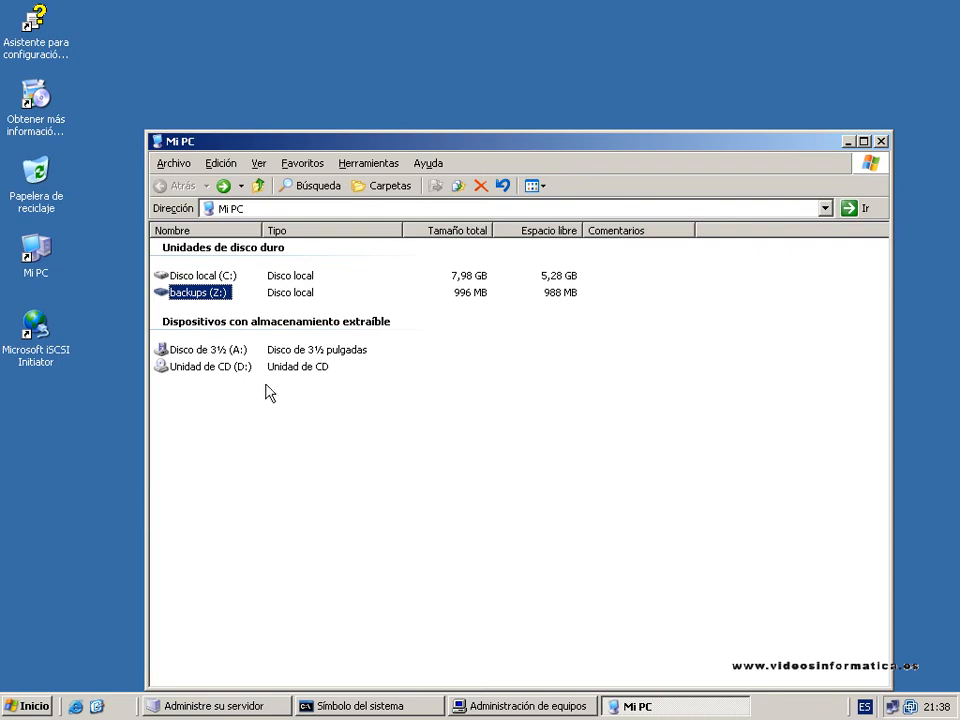
pyautogui.doubleClick(214, 294)
pyautogui.rightClick(251, 277)
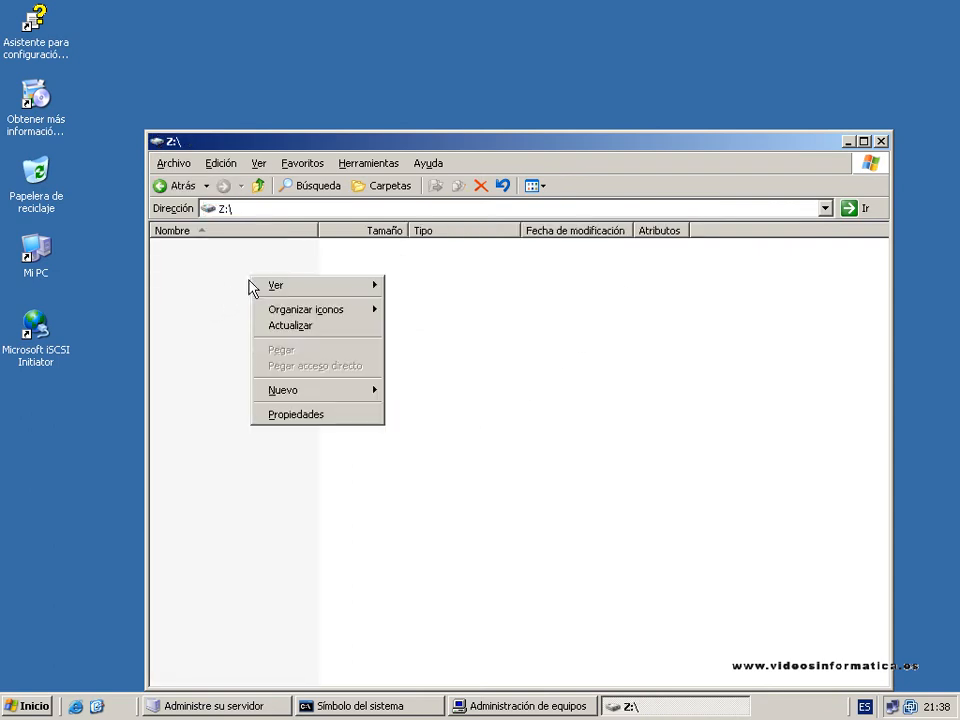
pyautogui.moveTo(375, 395)
pyautogui.click(425, 392)
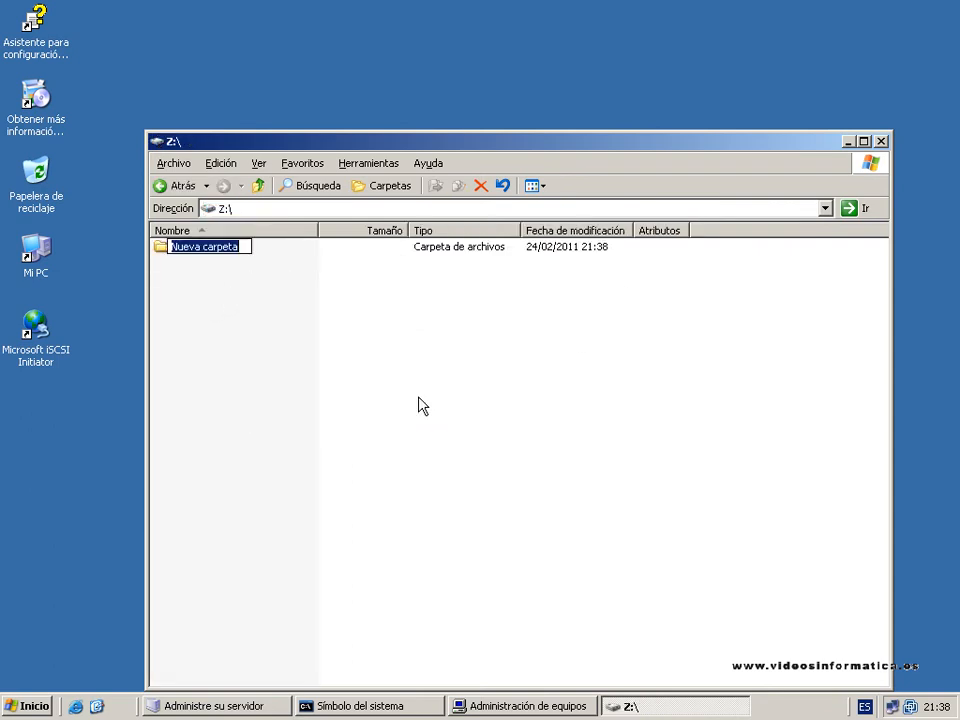
pyautogui.write('info')
pyautogui.press('Return')
pyautogui.click(238, 265)
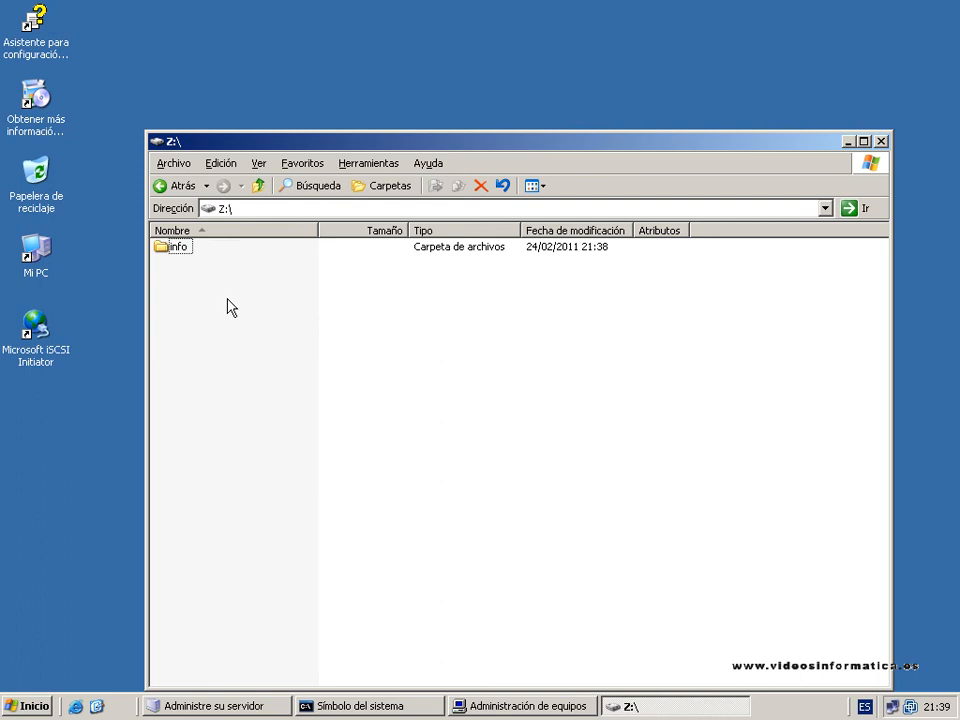
pyautogui.moveTo(145, 132); pyautogui.dragTo(306, 150)
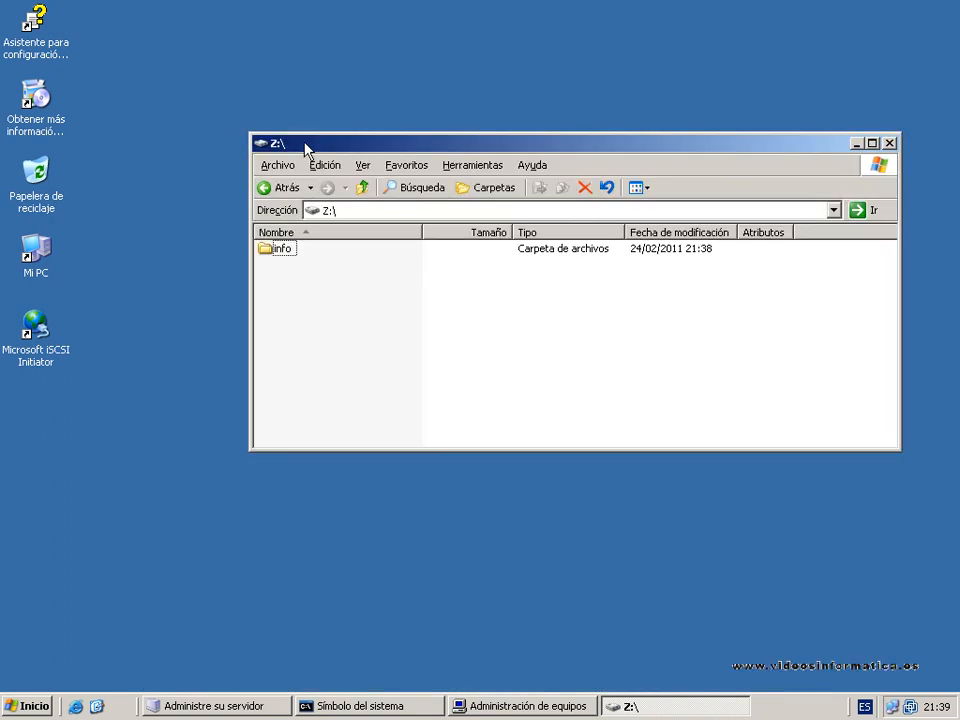